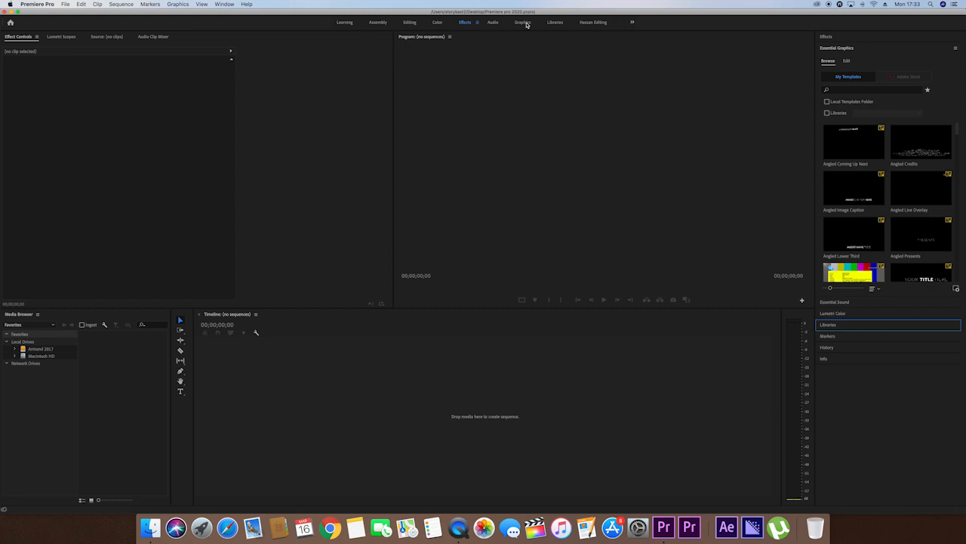
- Look at the Graphics and Effects workspaces and examine the motion graphics templates in the Essential Graphics library, including the Film and Gaming sets
{"action": "left_click", "coordinate": [526, 23]}
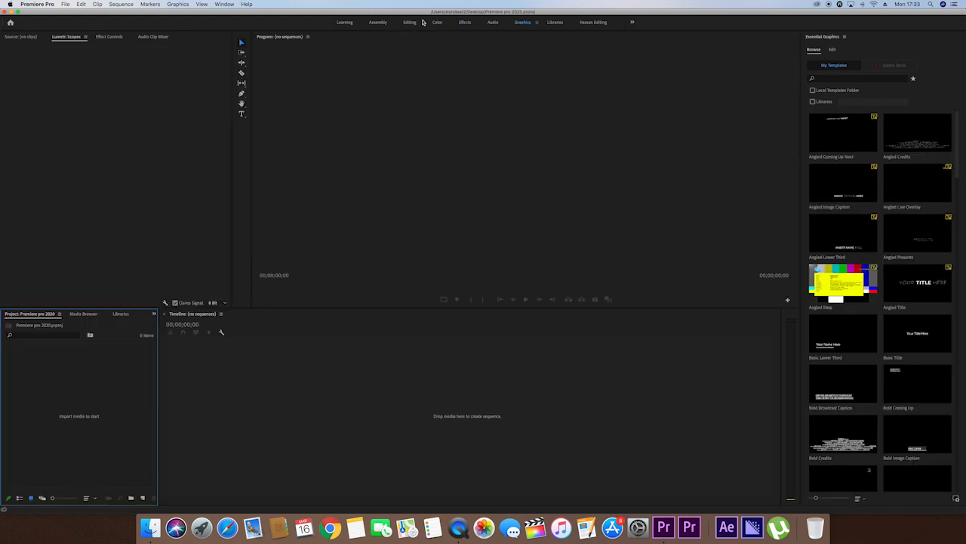
{"action": "left_click", "coordinate": [467, 23]}
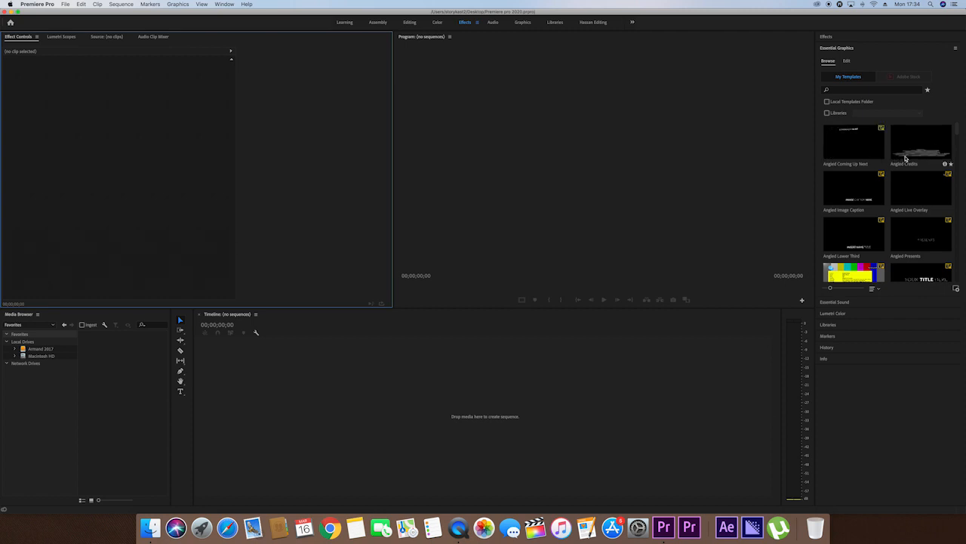
{"action": "scroll", "coordinate": [917, 183], "scroll_direction": "down", "scroll_amount": 10}
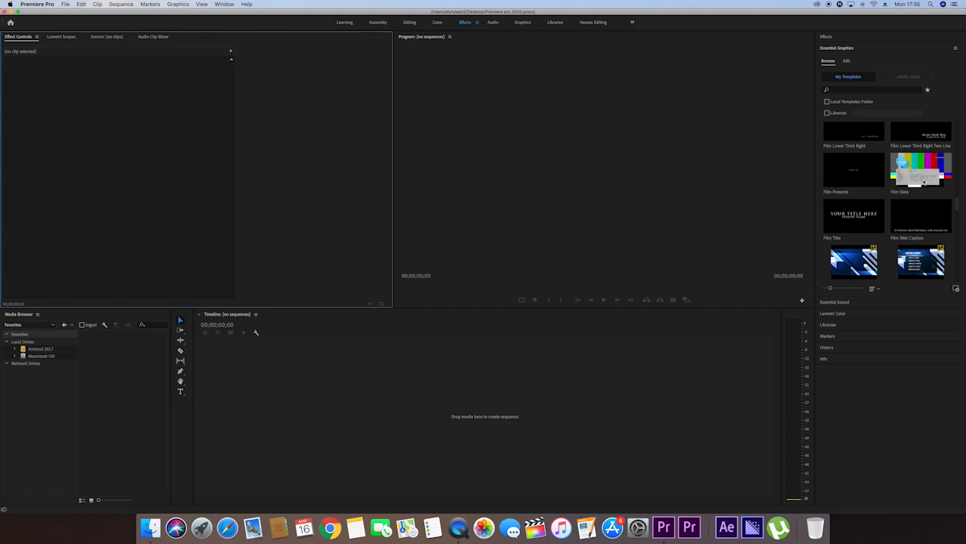
{"action": "scroll", "coordinate": [928, 182], "scroll_direction": "down", "scroll_amount": 2}
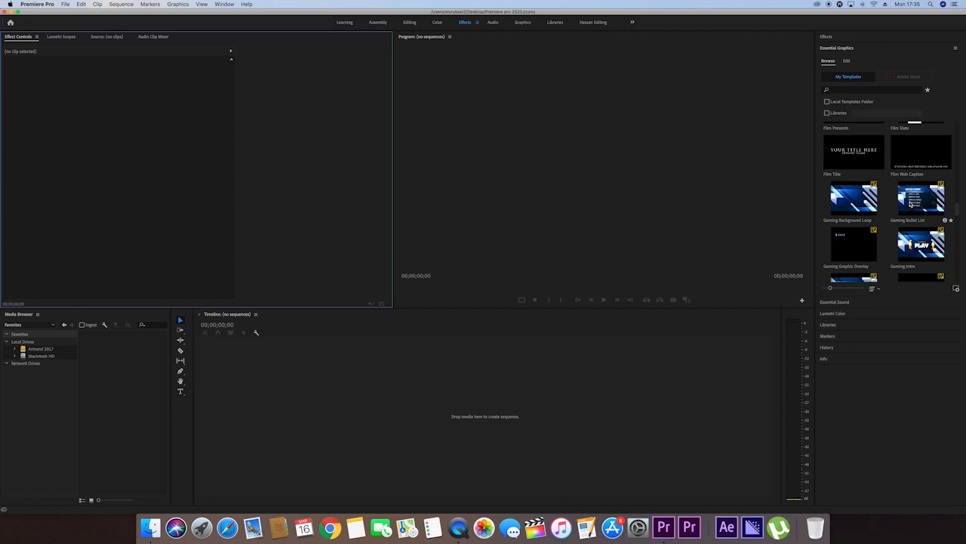
{"action": "left_click", "coordinate": [854, 199]}
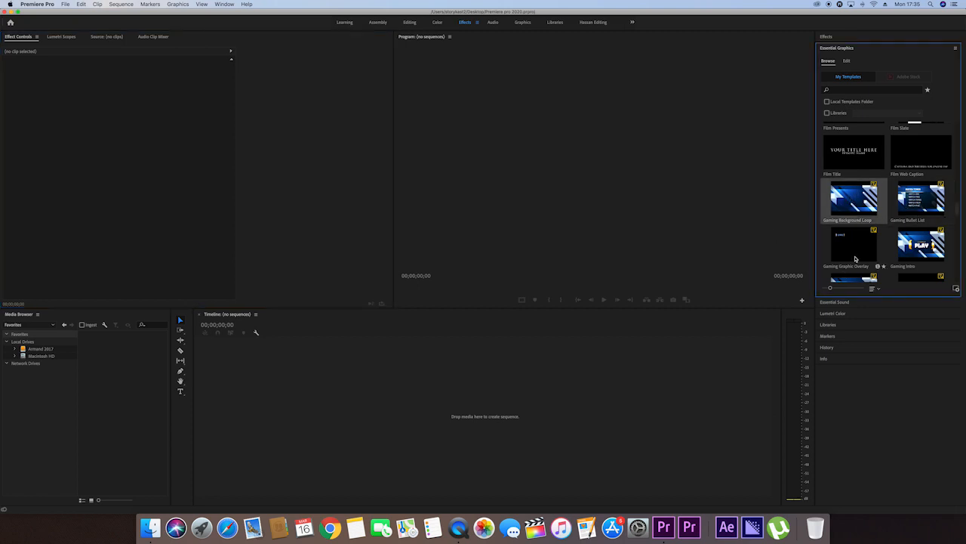
{"action": "scroll", "coordinate": [908, 228], "scroll_direction": "down", "scroll_amount": 1}
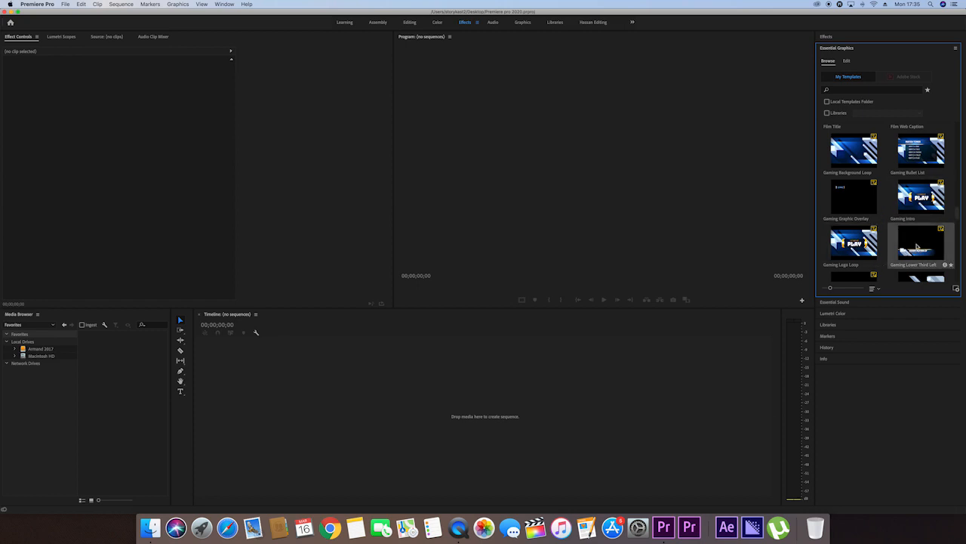
{"action": "scroll", "coordinate": [913, 219], "scroll_direction": "down", "scroll_amount": 1}
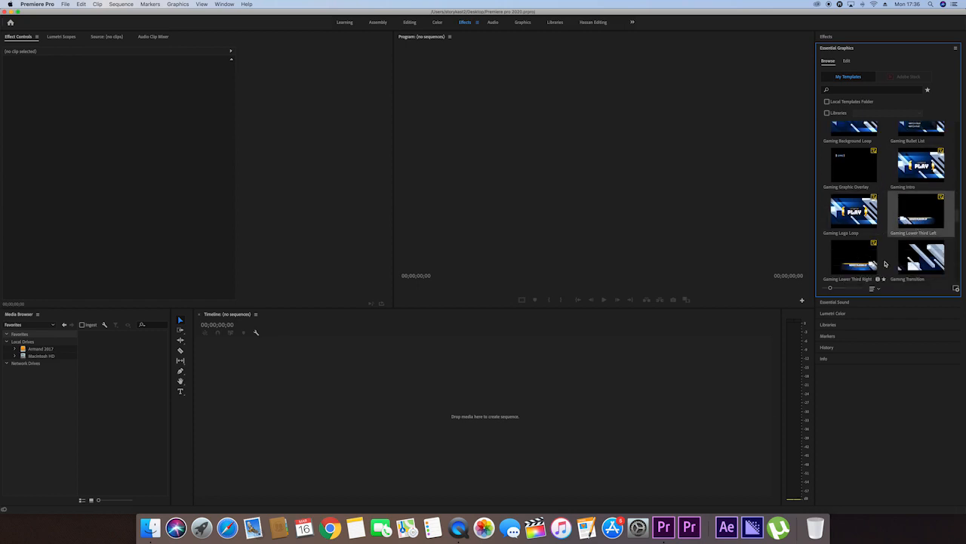
{"action": "scroll", "coordinate": [915, 257], "scroll_direction": "down", "scroll_amount": 1}
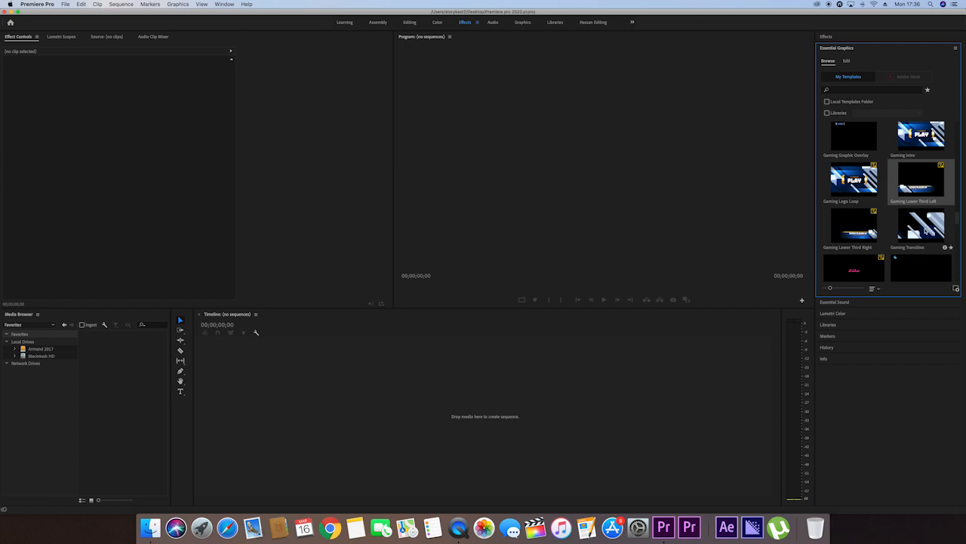
{"action": "scroll", "coordinate": [944, 174], "scroll_direction": "down", "scroll_amount": 5}
{"action": "scroll", "coordinate": [948, 171], "scroll_direction": "down", "scroll_amount": 10}
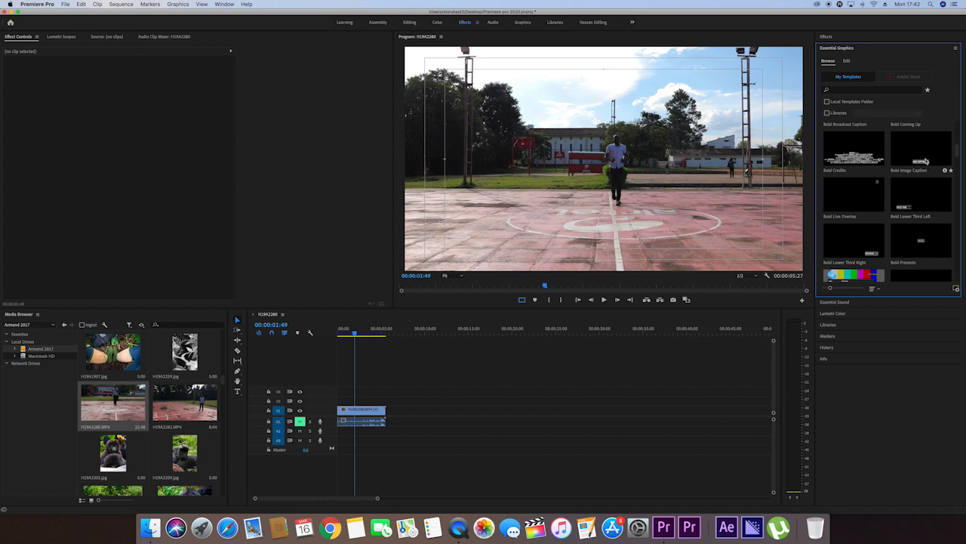
- Add the Bold Image Caption template on track V2 at the clip's start and replace its text with SINEMA FOTO
{"action": "left_click", "coordinate": [907, 164]}
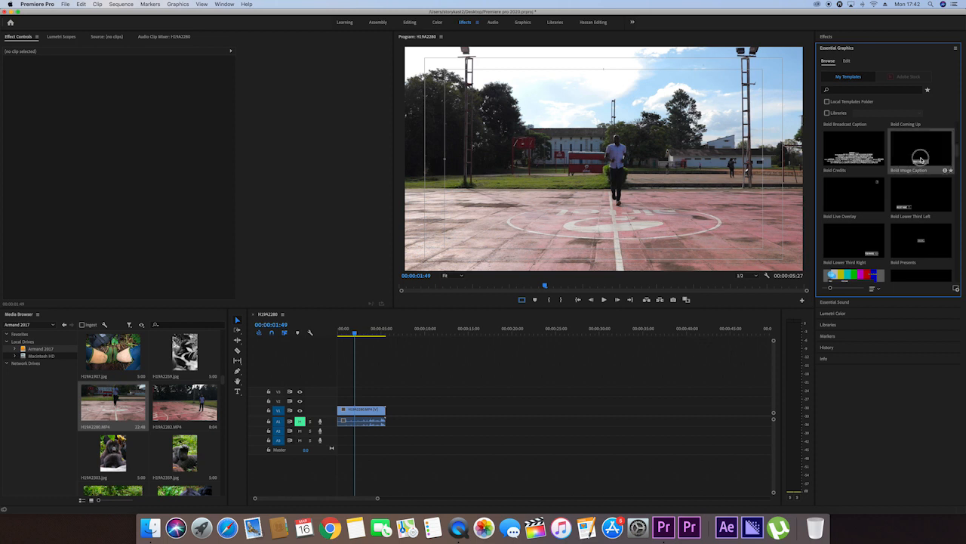
{"action": "left_click_drag", "start_coordinate": [689, 234], "coordinate": [338, 405]}
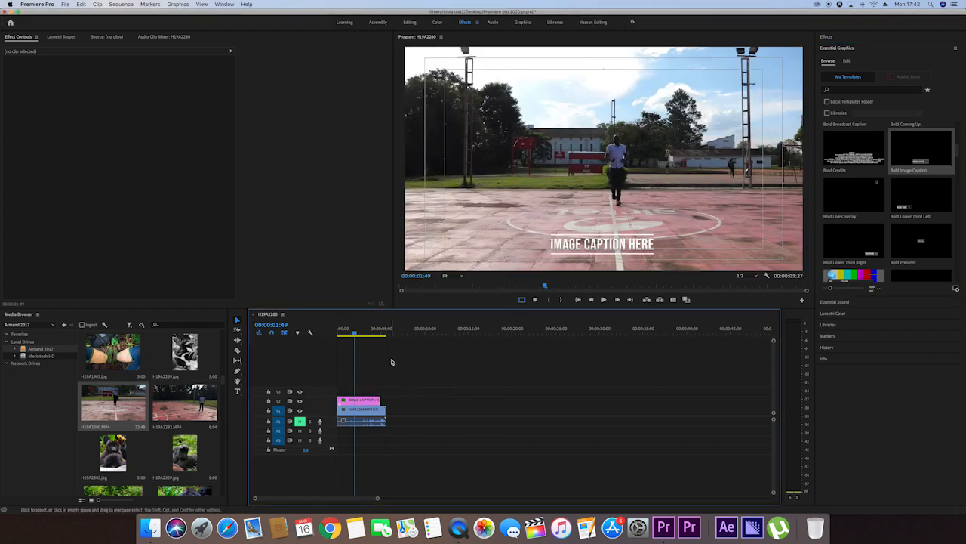
{"action": "left_click", "coordinate": [604, 244]}
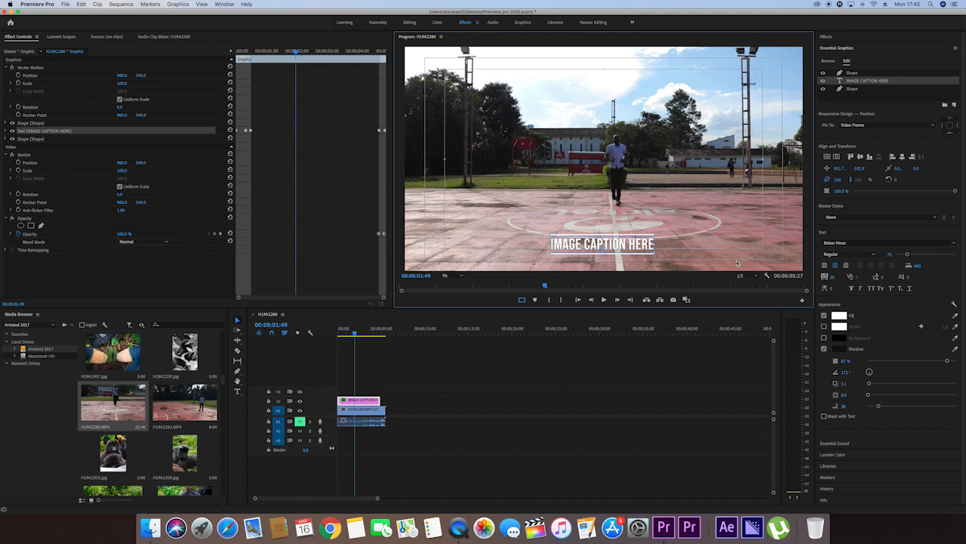
{"action": "double_click", "coordinate": [606, 245]}
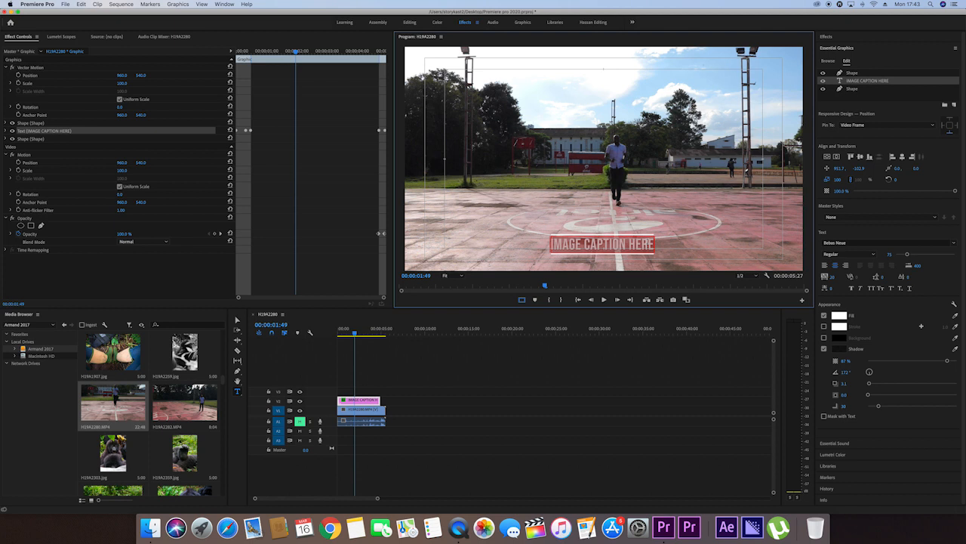
{"action": "key", "text": "BackSpace"}
{"action": "type", "text": "S"}
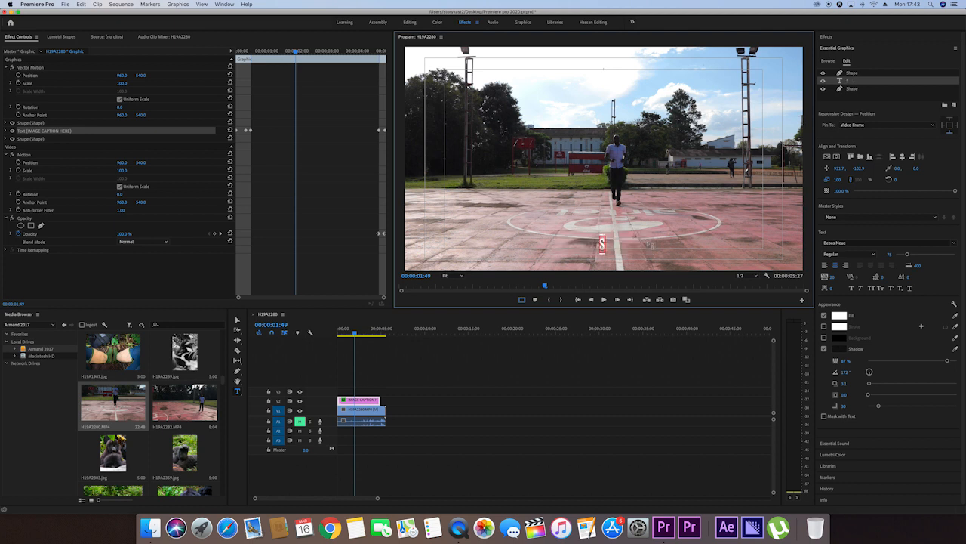
{"action": "type", "text": "INEMA FOTO"}
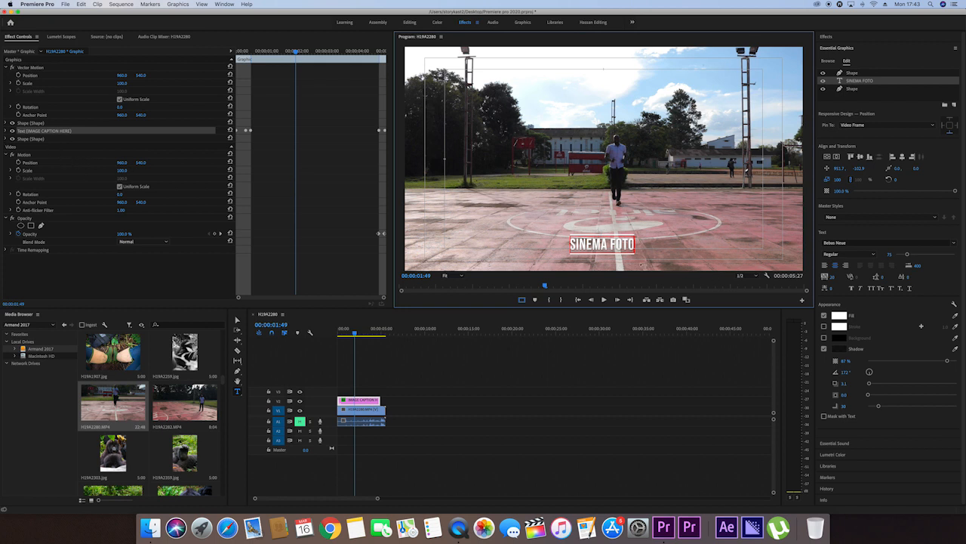
- Examine the font and font style choices in the caption's source text settings
{"action": "left_click", "coordinate": [6, 131]}
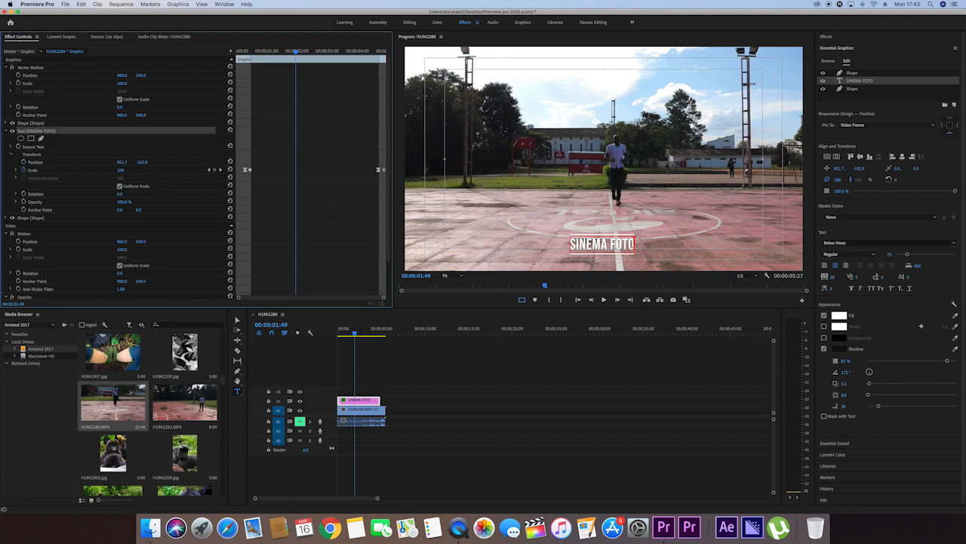
{"action": "left_click", "coordinate": [11, 148]}
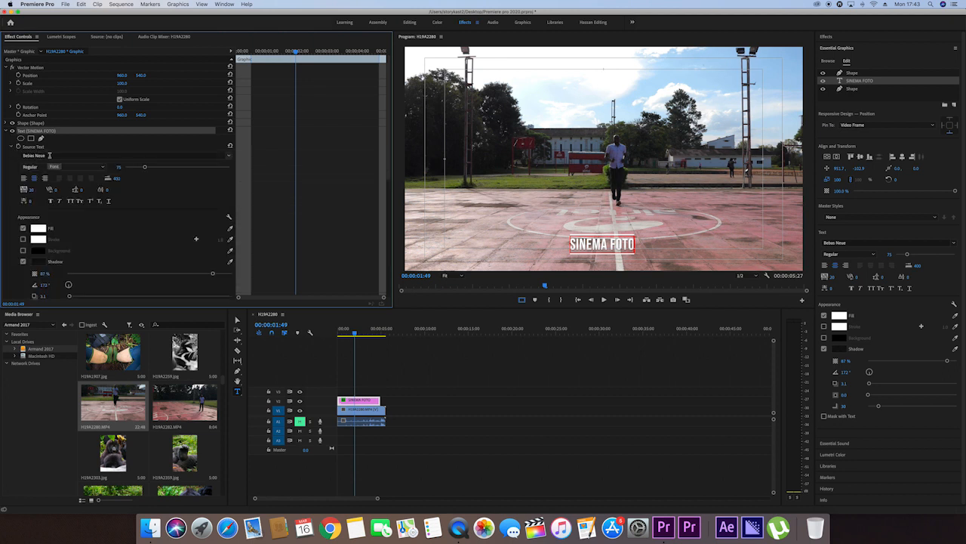
{"action": "left_click", "coordinate": [34, 154]}
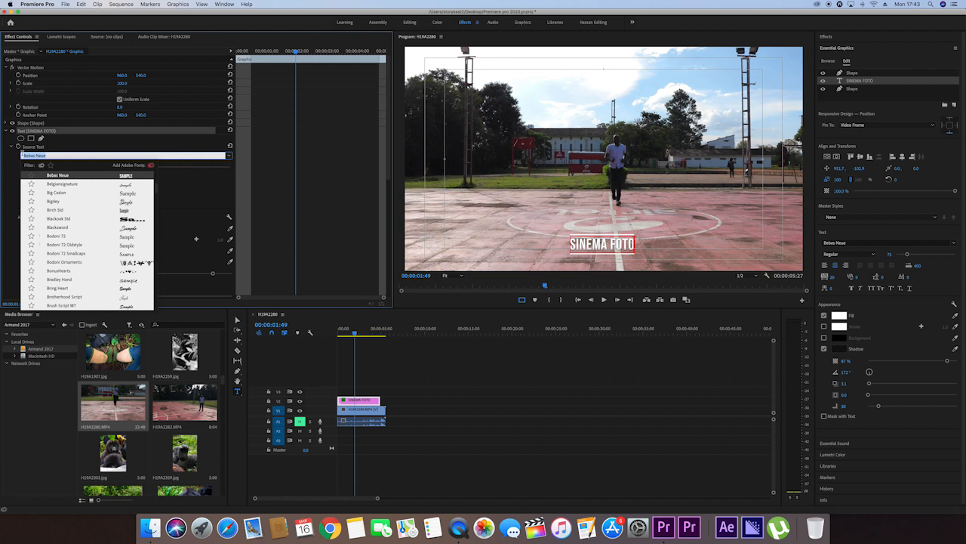
{"action": "left_click", "coordinate": [55, 155]}
{"action": "left_click", "coordinate": [65, 146]}
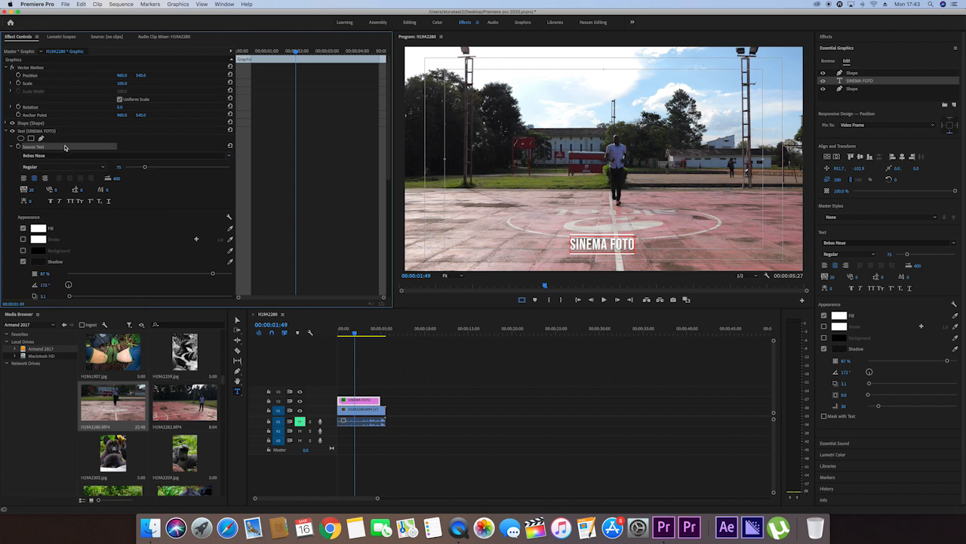
{"action": "left_click", "coordinate": [52, 167]}
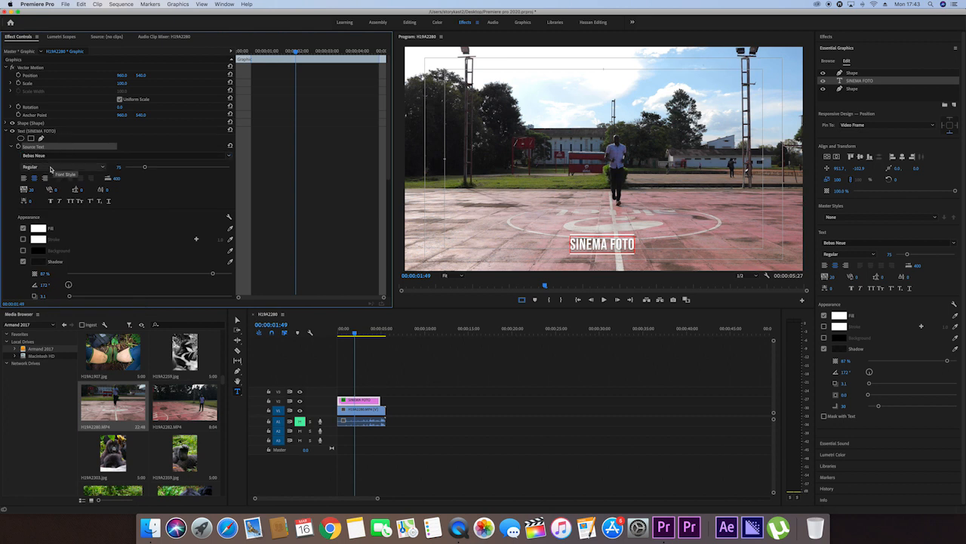
{"action": "left_click", "coordinate": [95, 167]}
- Enlarge all of the caption text to font size 159 and set the graphic's vector motion position to 985, 343
{"action": "mouse_move", "coordinate": [145, 168]}
{"action": "left_mouse_down"}
{"action": "mouse_move", "coordinate": [153, 168]}
{"action": "mouse_move", "coordinate": [141, 167]}
{"action": "left_mouse_up"}
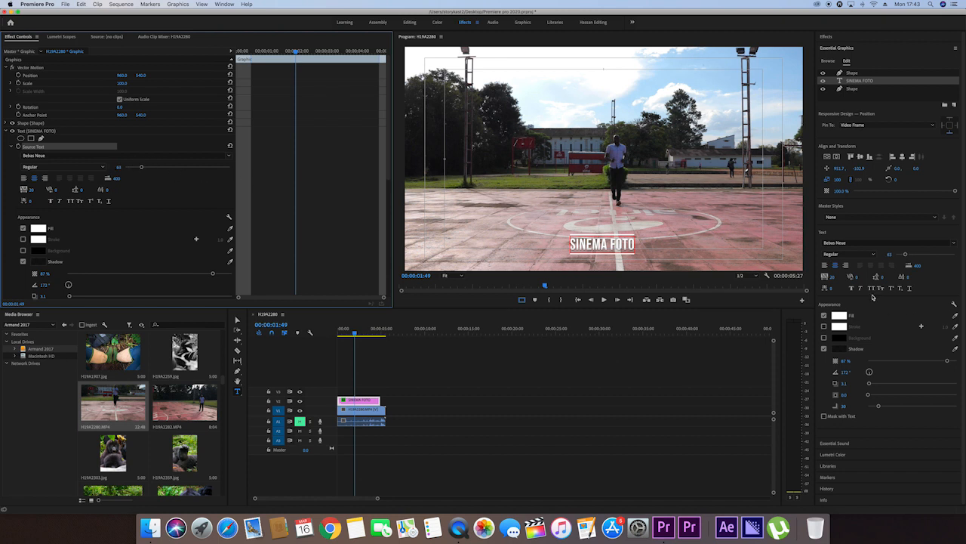
{"action": "left_click_drag", "start_coordinate": [634, 245], "coordinate": [567, 245]}
{"action": "left_click_drag", "start_coordinate": [144, 168], "coordinate": [167, 165]}
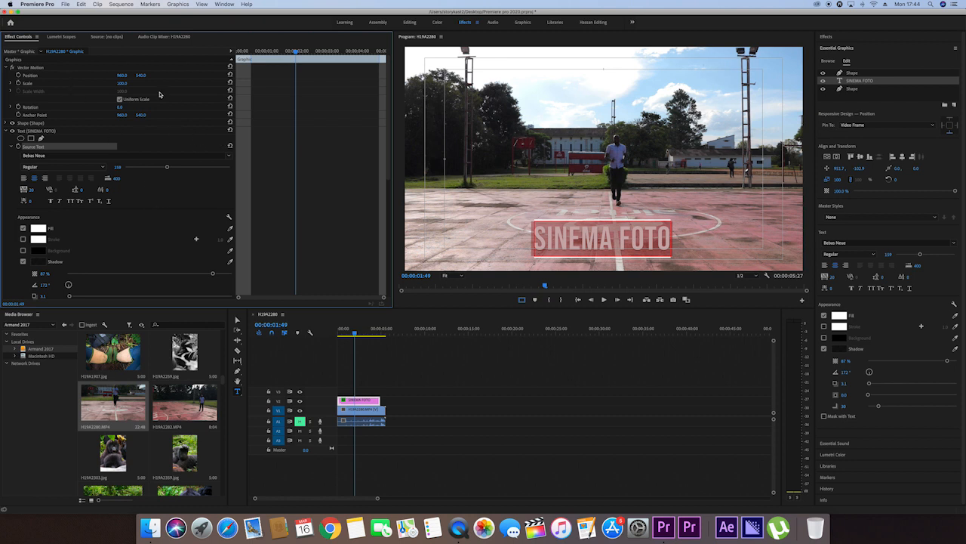
{"action": "mouse_move", "coordinate": [140, 75]}
{"action": "left_mouse_down"}
{"action": "mouse_move", "coordinate": [59, 75]}
{"action": "mouse_move", "coordinate": [151, 74]}
{"action": "mouse_move", "coordinate": [143, 75]}
{"action": "left_mouse_up"}
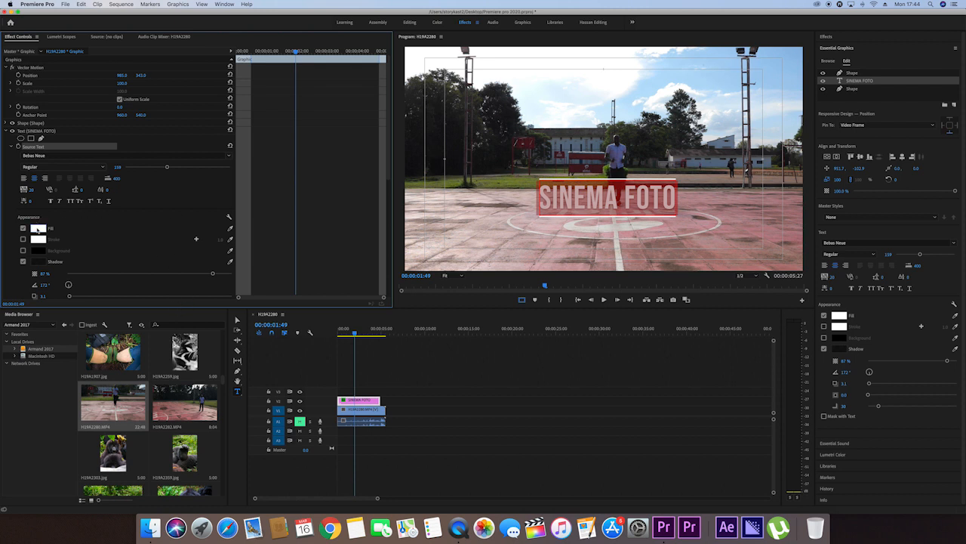
- Change the caption text's fill colour to black (000000)
{"action": "left_click", "coordinate": [38, 229]}
{"action": "left_click_drag", "start_coordinate": [483, 240], "coordinate": [392, 216]}
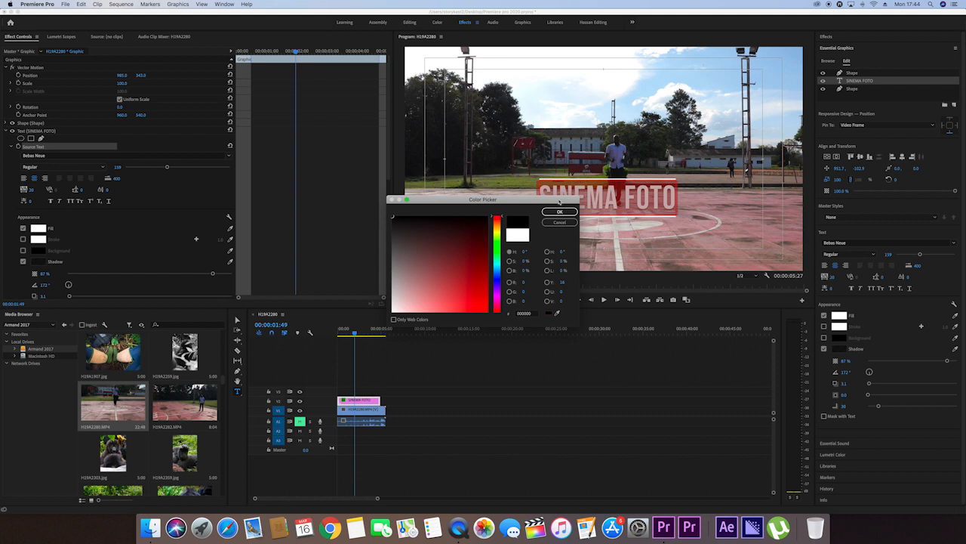
{"action": "left_click", "coordinate": [558, 212]}
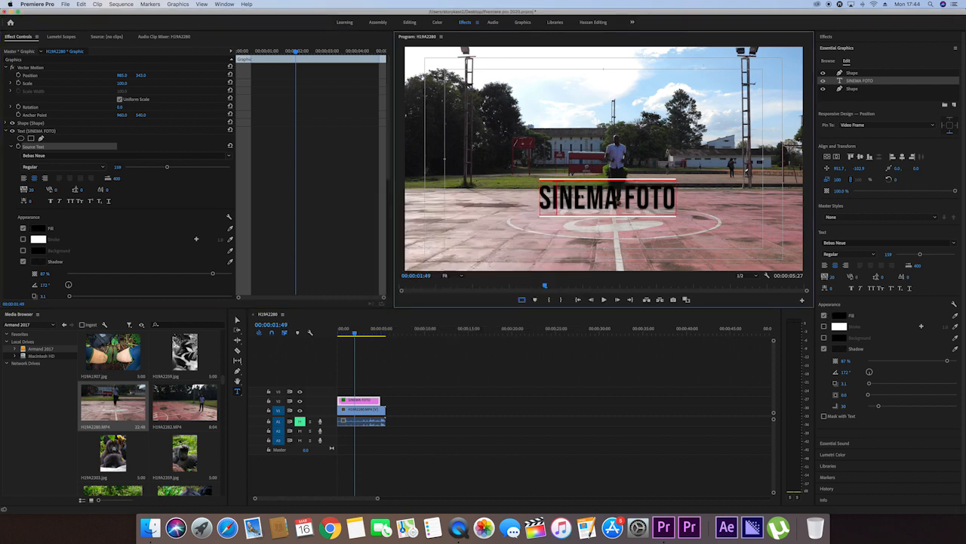
- Select the whole caption text and set its fill colour to white (FFFFFF)
{"action": "left_click_drag", "start_coordinate": [675, 201], "coordinate": [498, 206]}
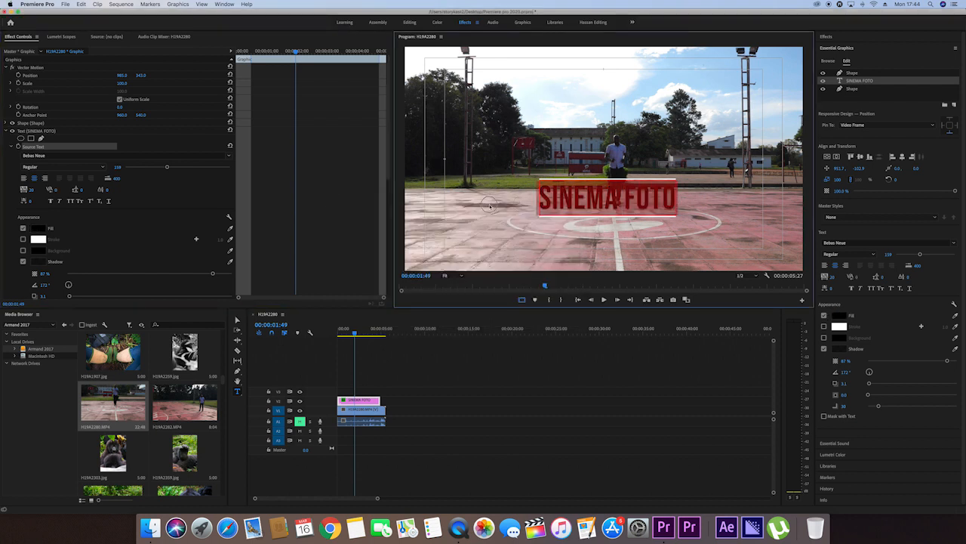
{"action": "left_click", "coordinate": [37, 230]}
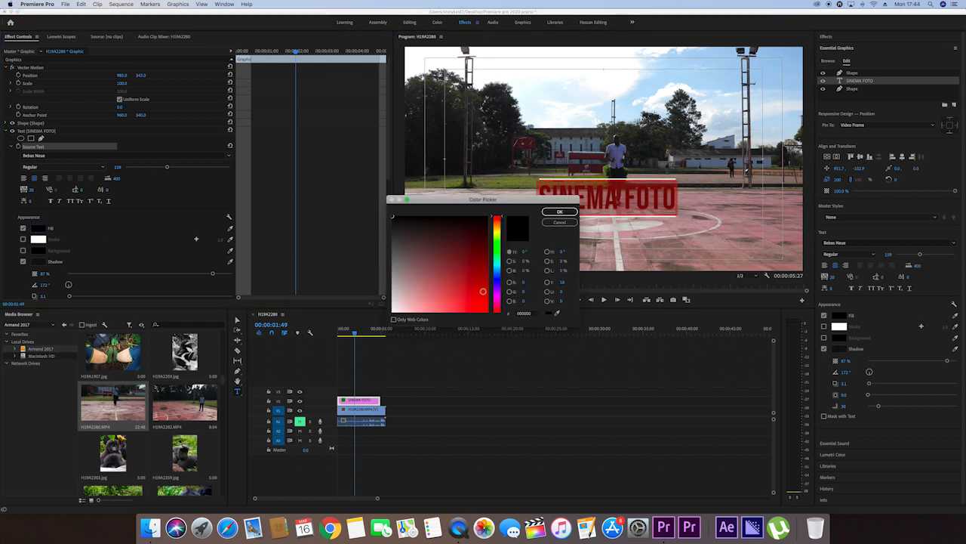
{"action": "left_click_drag", "start_coordinate": [483, 292], "coordinate": [362, 328]}
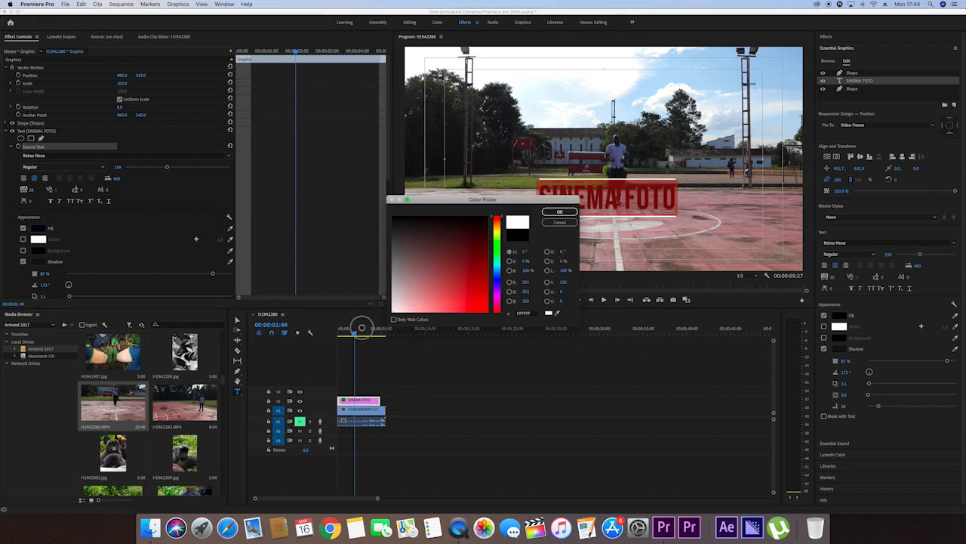
{"action": "left_click", "coordinate": [557, 212]}
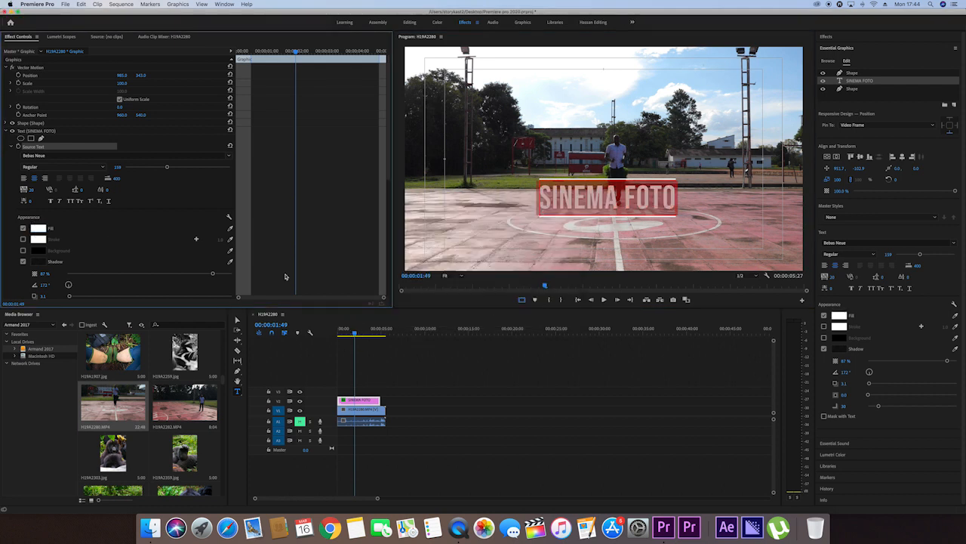
- Enable the caption's text background with 44% opacity and a size of about 11.8, and preview the graphic from near the sequence start
{"action": "left_click", "coordinate": [24, 262]}
{"action": "left_click", "coordinate": [23, 262]}
{"action": "left_click", "coordinate": [24, 251]}
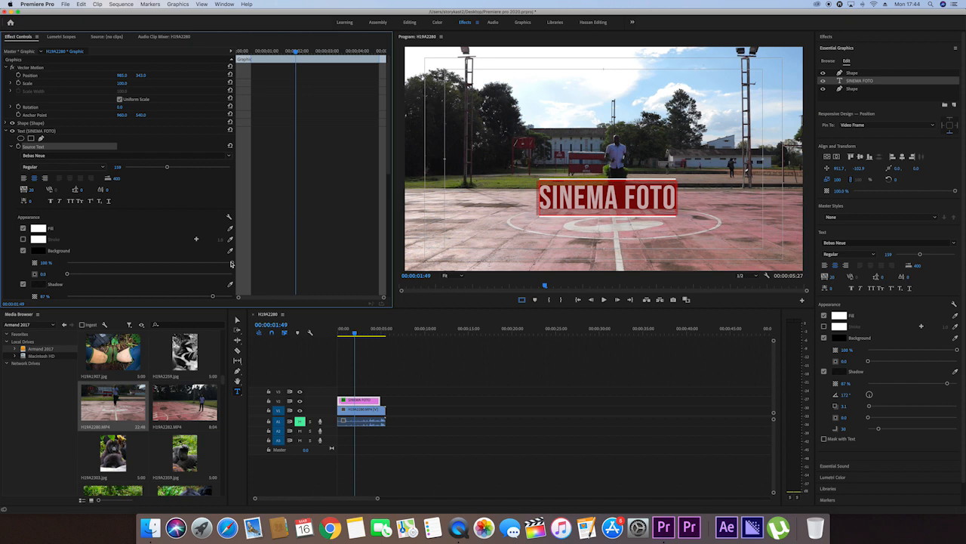
{"action": "left_click_drag", "start_coordinate": [233, 264], "coordinate": [139, 265]}
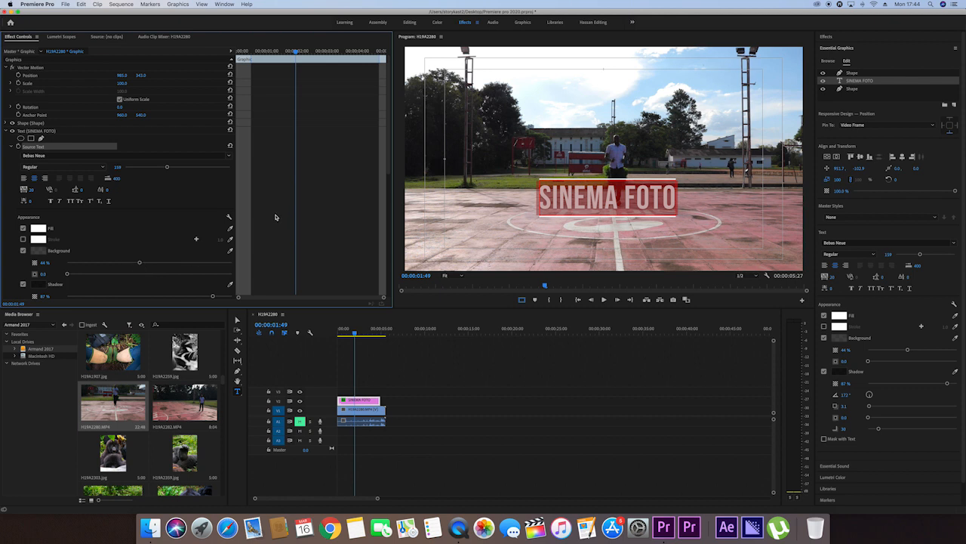
{"action": "scroll", "coordinate": [120, 231], "scroll_direction": "down", "scroll_amount": 2}
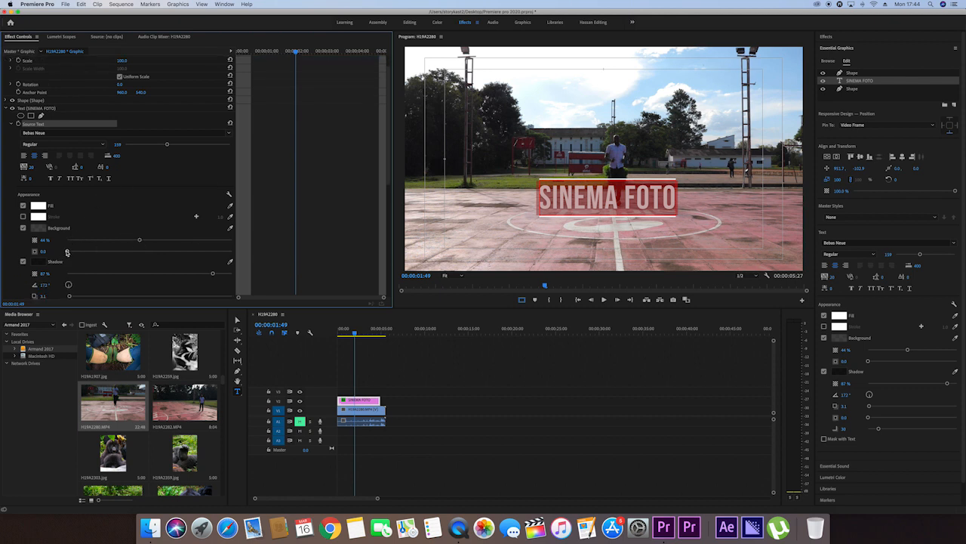
{"action": "left_click_drag", "start_coordinate": [67, 253], "coordinate": [86, 252]}
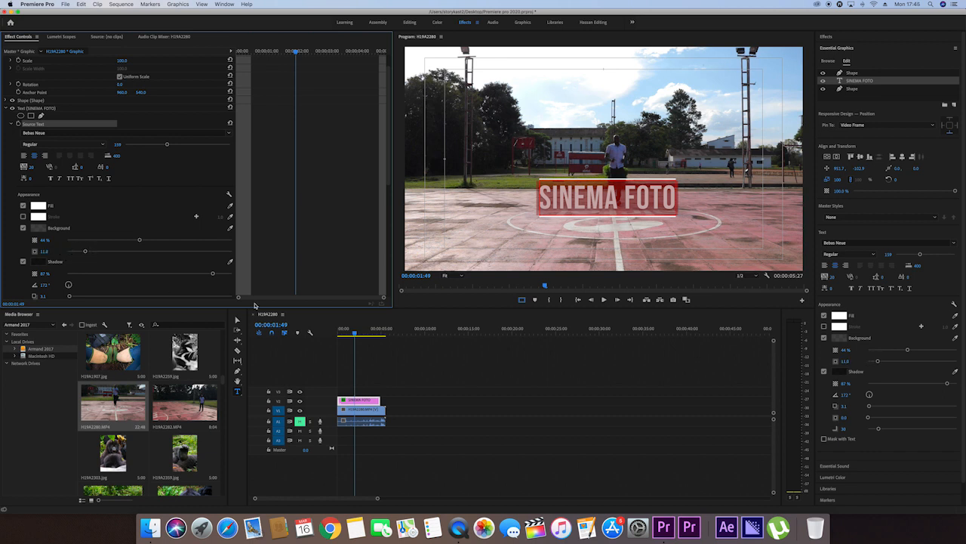
{"action": "left_click", "coordinate": [343, 331]}
{"action": "key", "text": "space"}
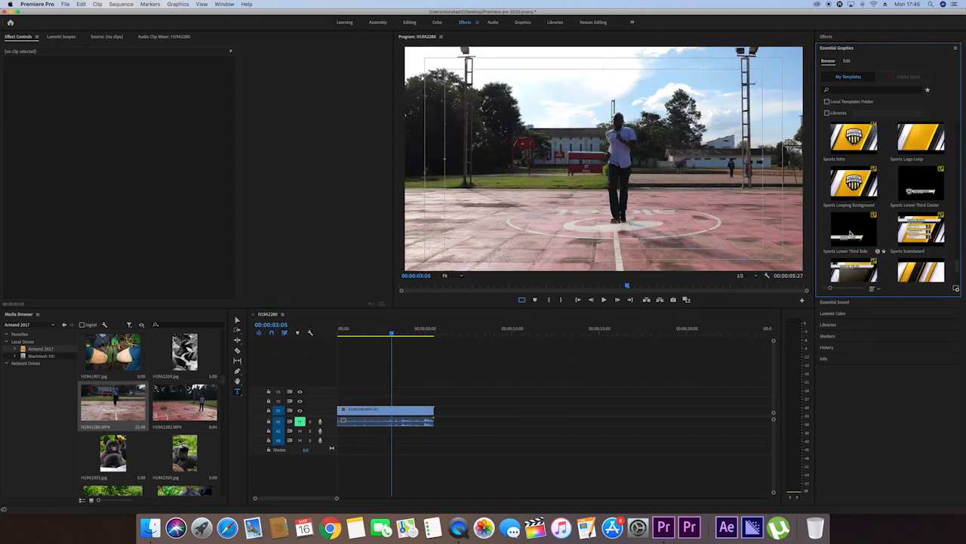
- Place the Sports Lower Third Side template on track V2 above the video clip, starting at the sequence's beginning
{"action": "left_click_drag", "start_coordinate": [851, 234], "coordinate": [337, 398]}
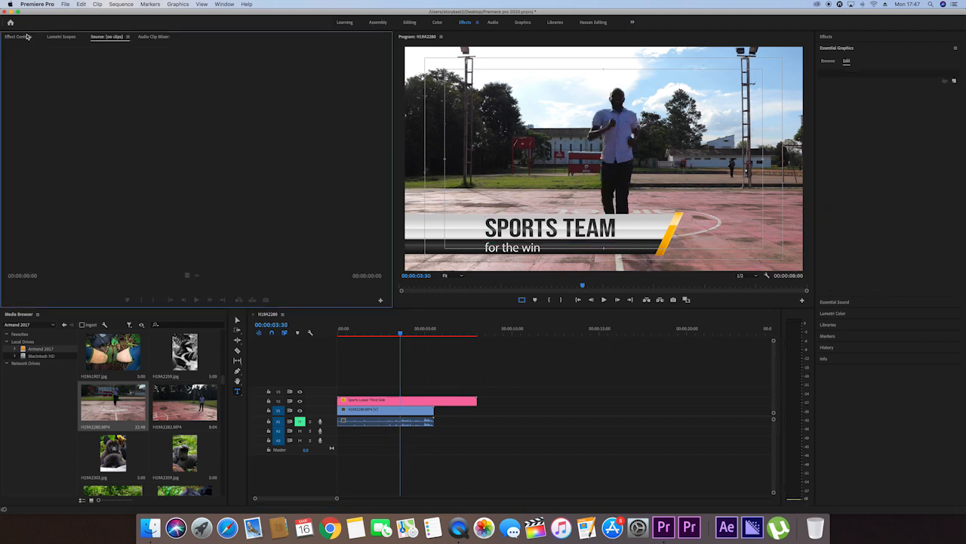
- Replace the title text of the Sports Lower Third Side graphic with the athlete's full name
{"action": "left_click", "coordinate": [26, 37]}
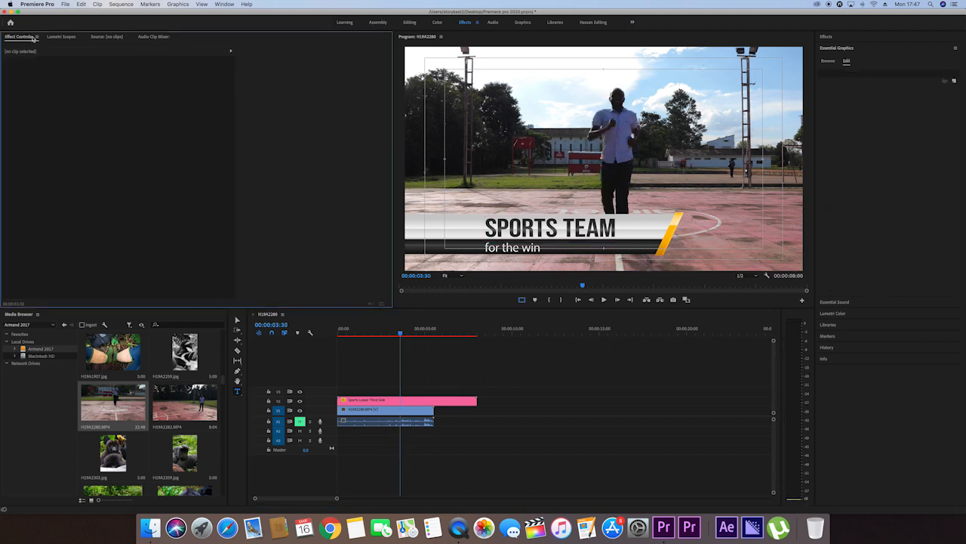
{"action": "left_click", "coordinate": [422, 401]}
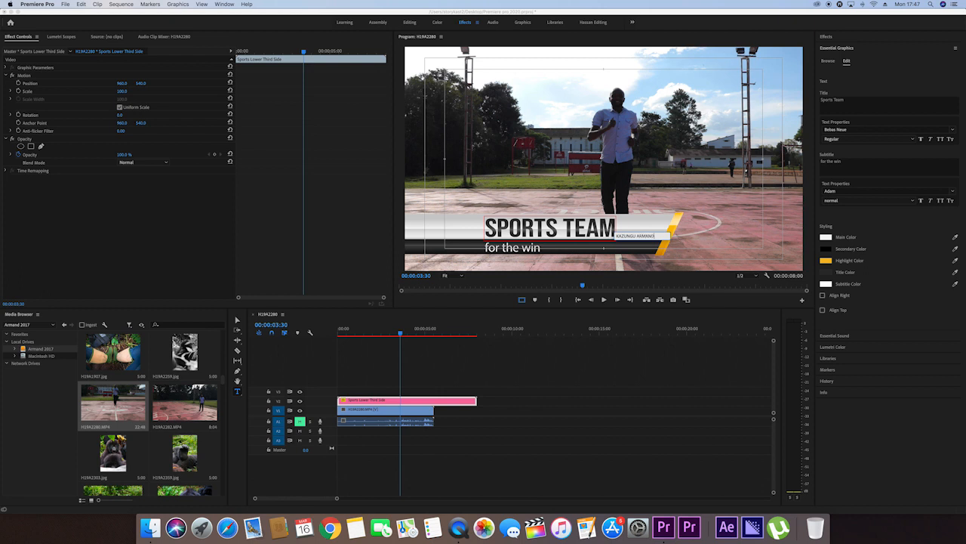
{"action": "left_click", "coordinate": [686, 236]}
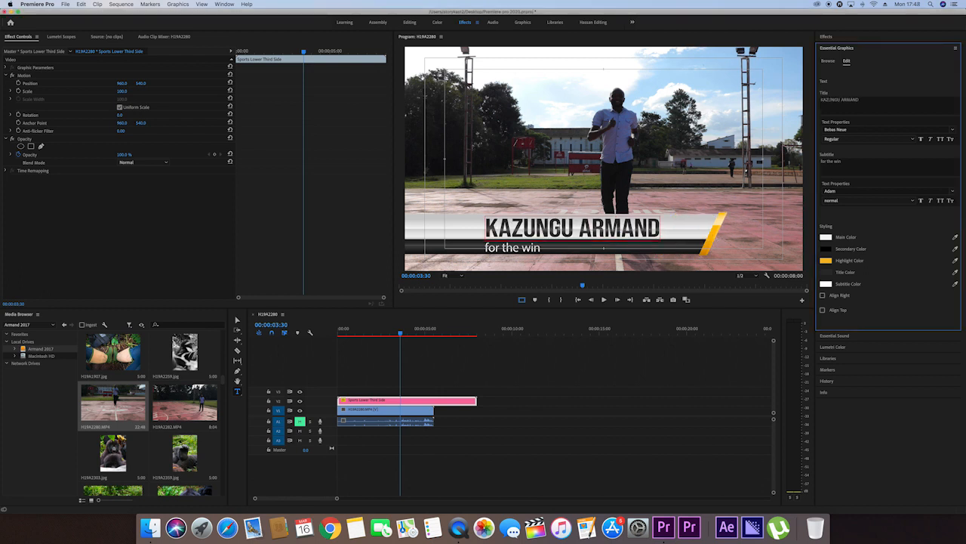
{"action": "left_click", "coordinate": [720, 239]}
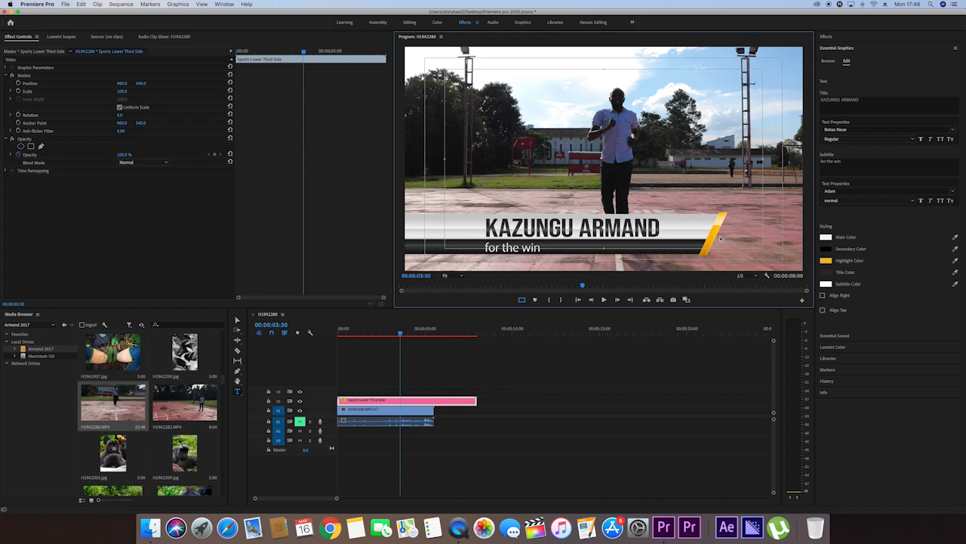
- Change the lower third's highlight colour to blue (0069FF)
{"action": "left_click", "coordinate": [826, 260]}
{"action": "left_click_drag", "start_coordinate": [497, 246], "coordinate": [514, 348]}
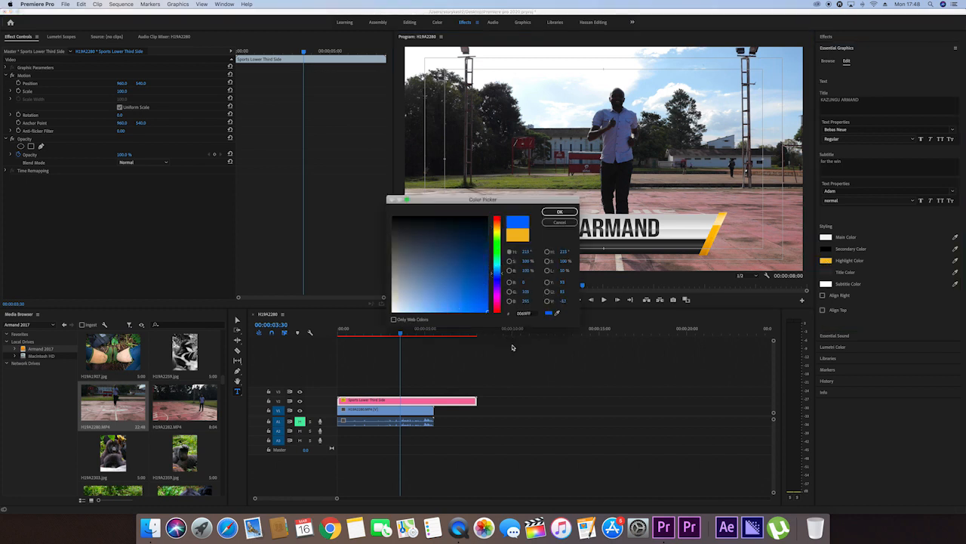
{"action": "left_click", "coordinate": [557, 212]}
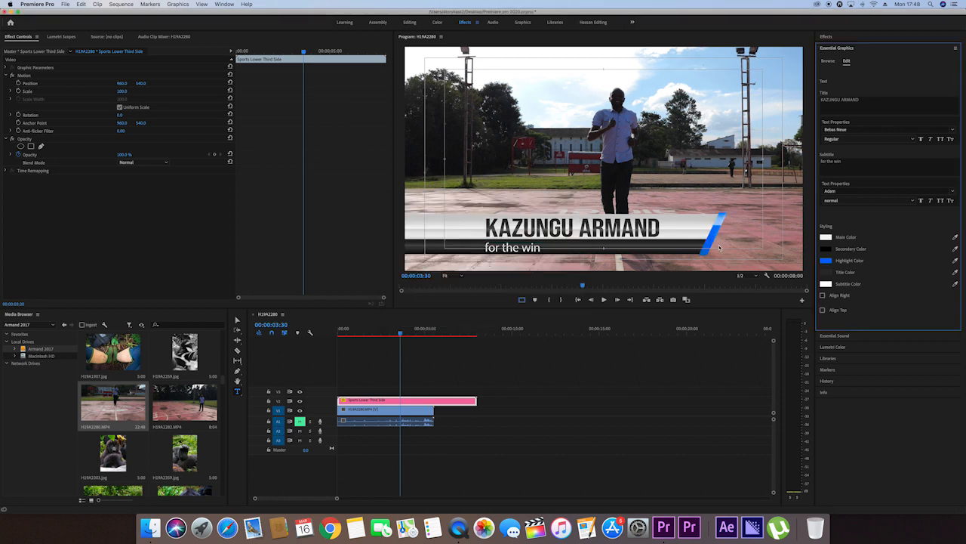
- Change the lower third's secondary colour to light blue (00C7FF)
{"action": "left_click", "coordinate": [826, 248]}
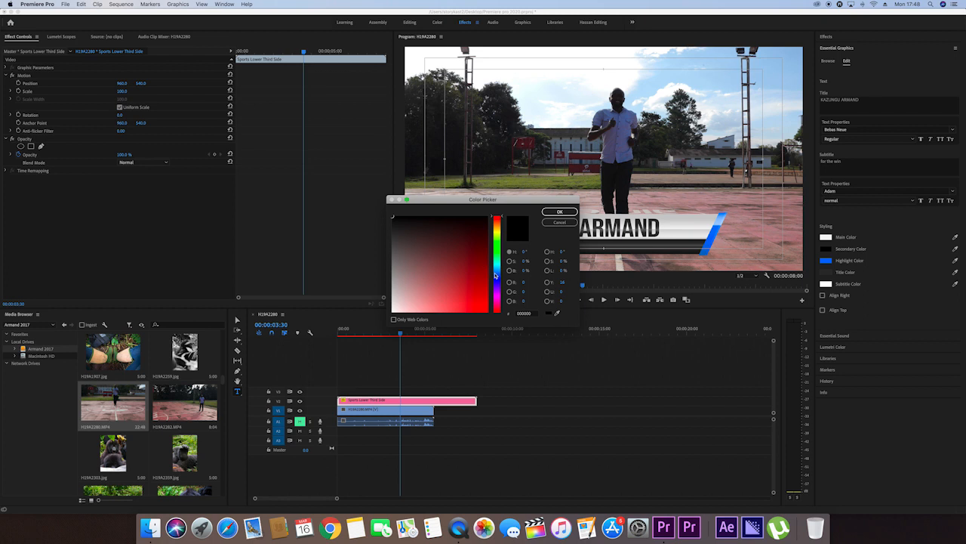
{"action": "left_click", "coordinate": [497, 265]}
{"action": "left_click_drag", "start_coordinate": [488, 266], "coordinate": [475, 307]}
{"action": "left_click_drag", "start_coordinate": [499, 265], "coordinate": [491, 320]}
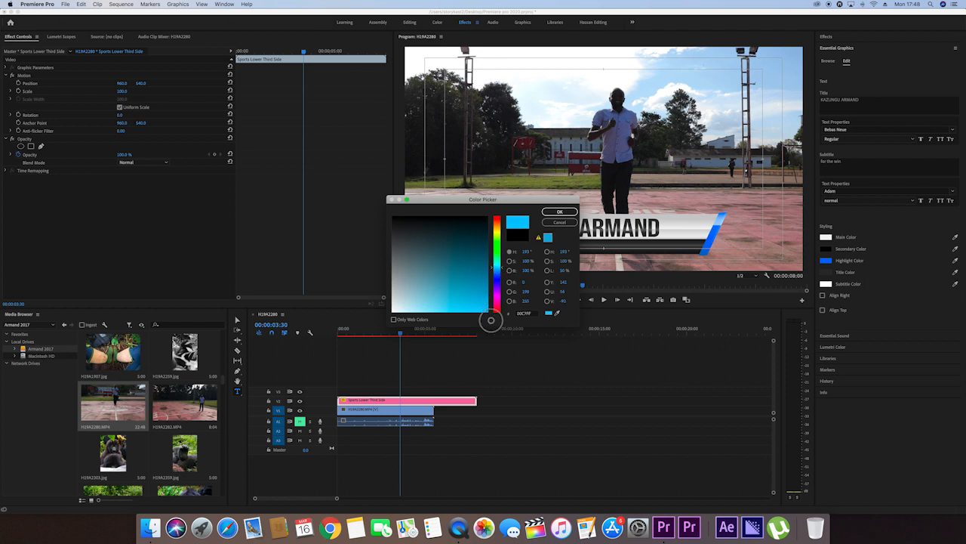
{"action": "left_click", "coordinate": [559, 212]}
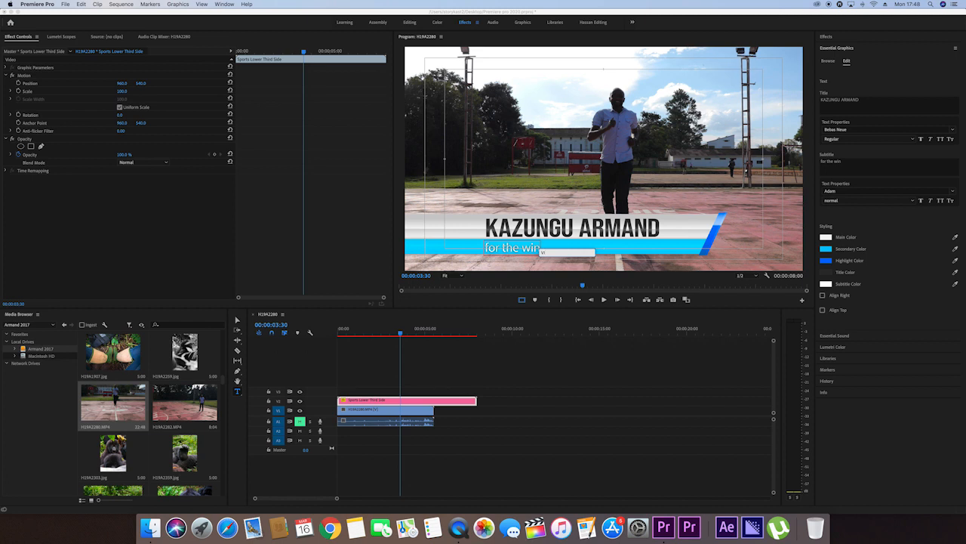
- Set the lower third's subtitle to VIDEOGRAPHER and trim the graphic to end together with the video clip
{"action": "type", "text": "GRAPHER"}
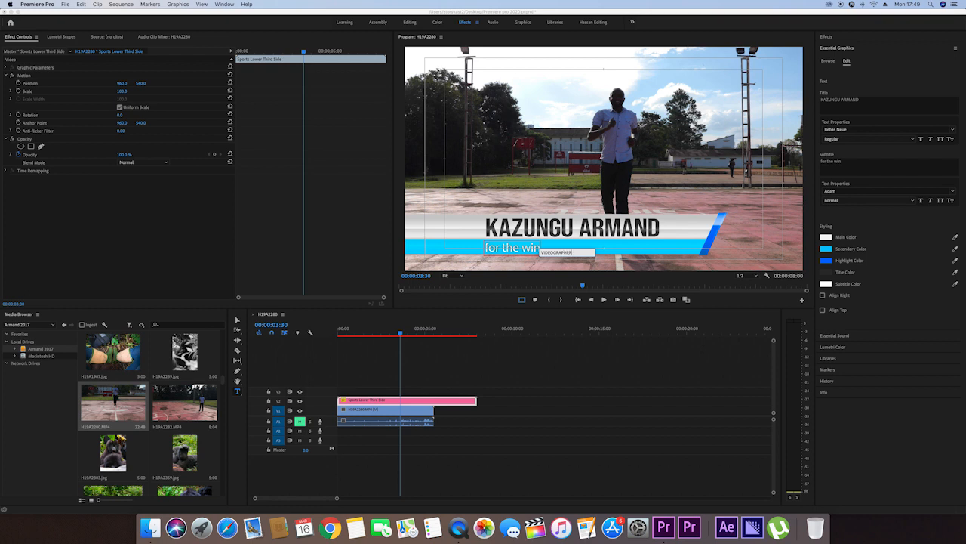
{"action": "left_click", "coordinate": [613, 254]}
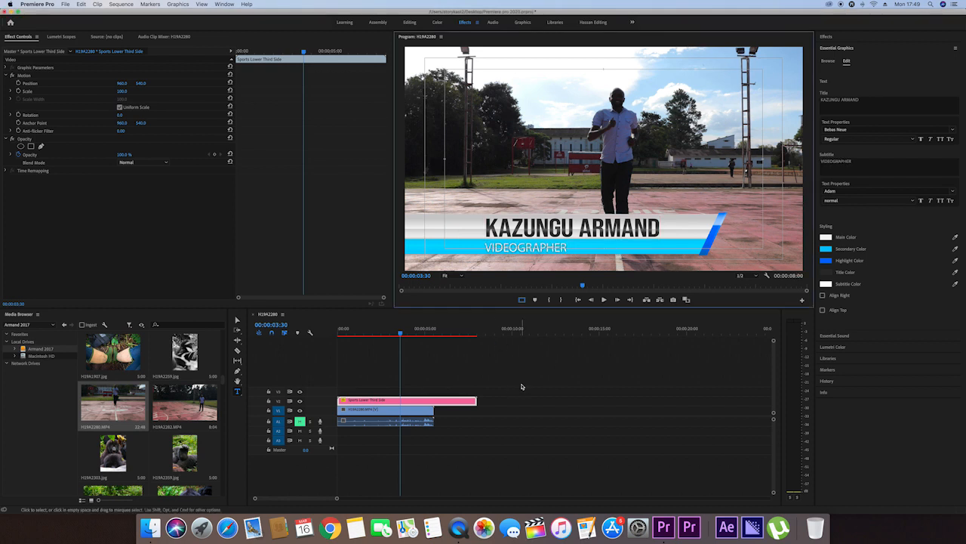
{"action": "left_click_drag", "start_coordinate": [477, 401], "coordinate": [434, 400]}
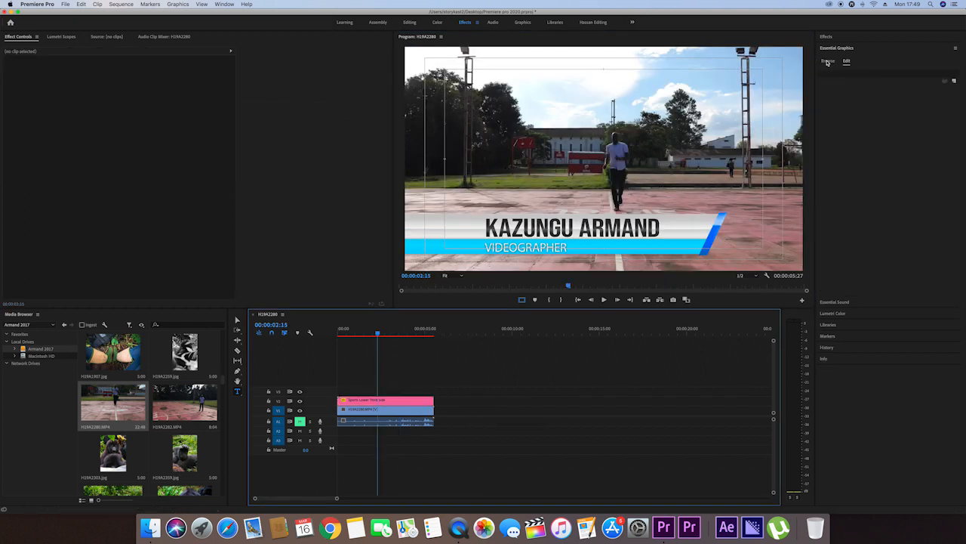
- Place the Sports Intro template on track V3 at the sequence start and shift the video and lower third to begin at its end
{"action": "left_click", "coordinate": [829, 62]}
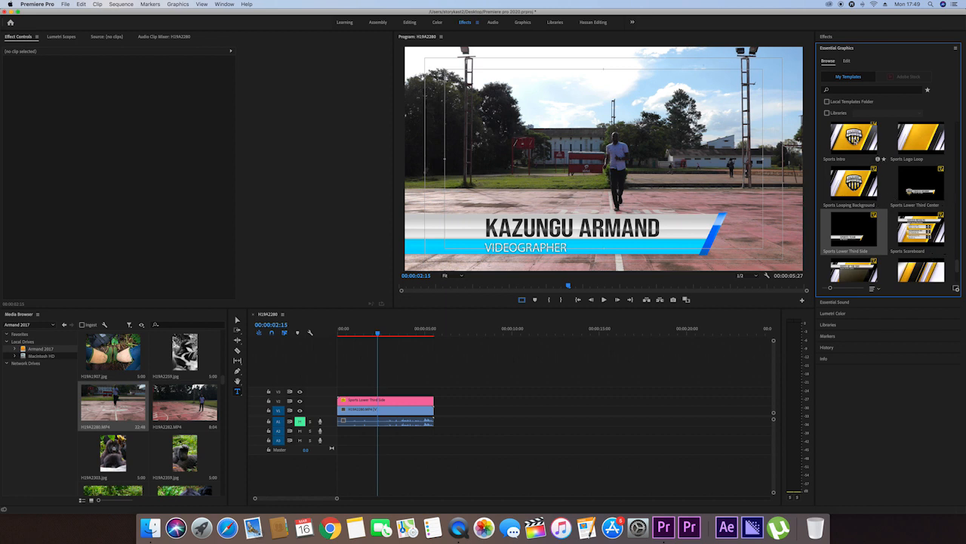
{"action": "left_click", "coordinate": [854, 138]}
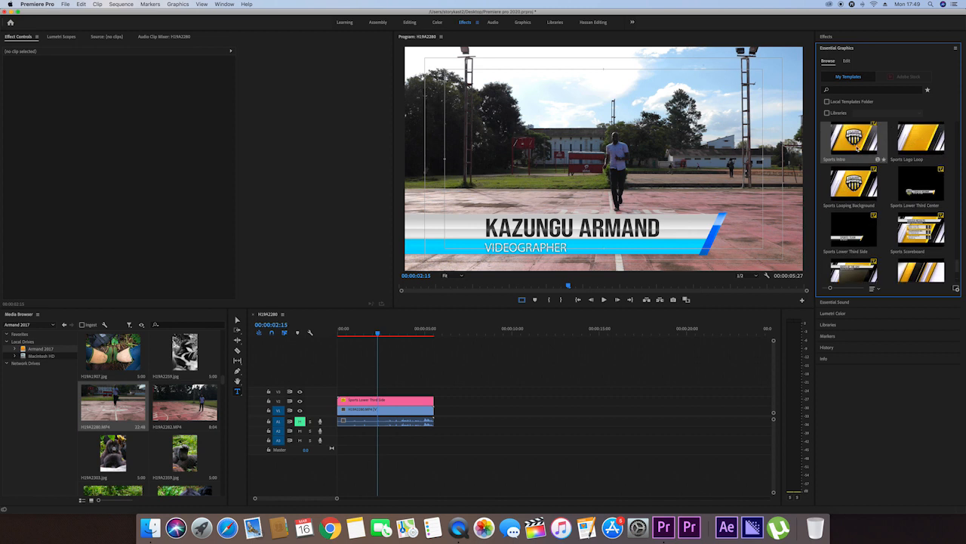
{"action": "left_click_drag", "start_coordinate": [453, 379], "coordinate": [496, 411]}
{"action": "left_click_drag", "start_coordinate": [855, 137], "coordinate": [333, 391]}
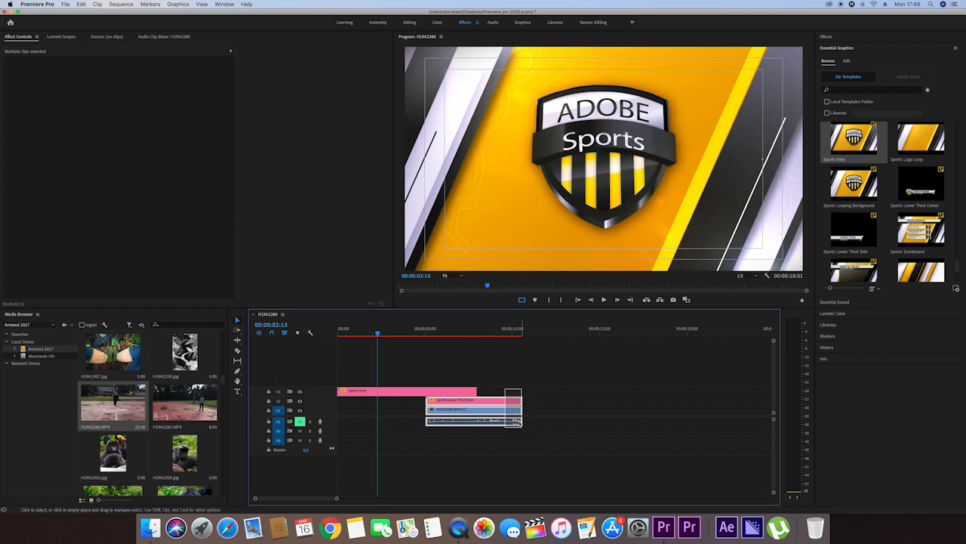
{"action": "left_click_drag", "start_coordinate": [498, 397], "coordinate": [550, 398]}
- Preview the intro from the sequence start and stop at about 00:00:06:48, where its logo is fully shown
{"action": "key", "text": "Home"}
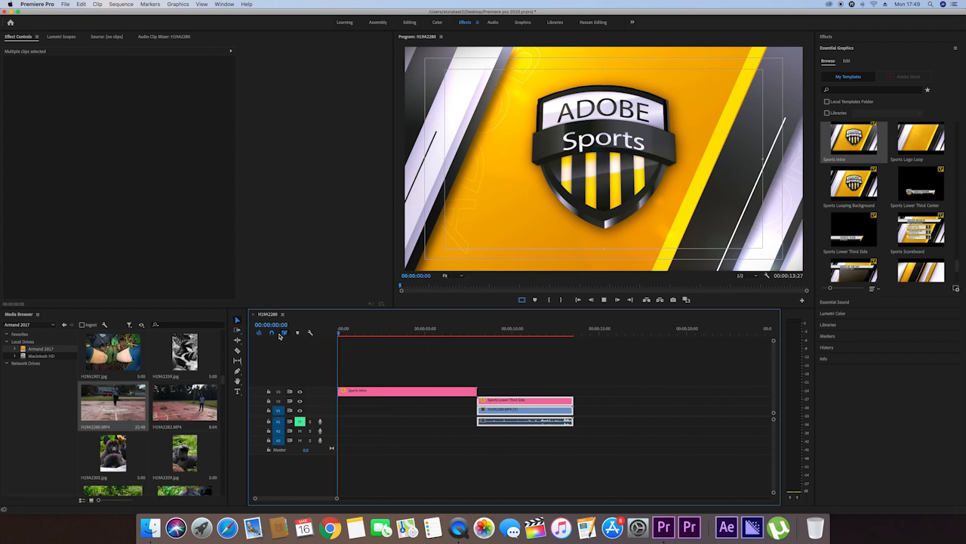
{"action": "key", "text": "space"}
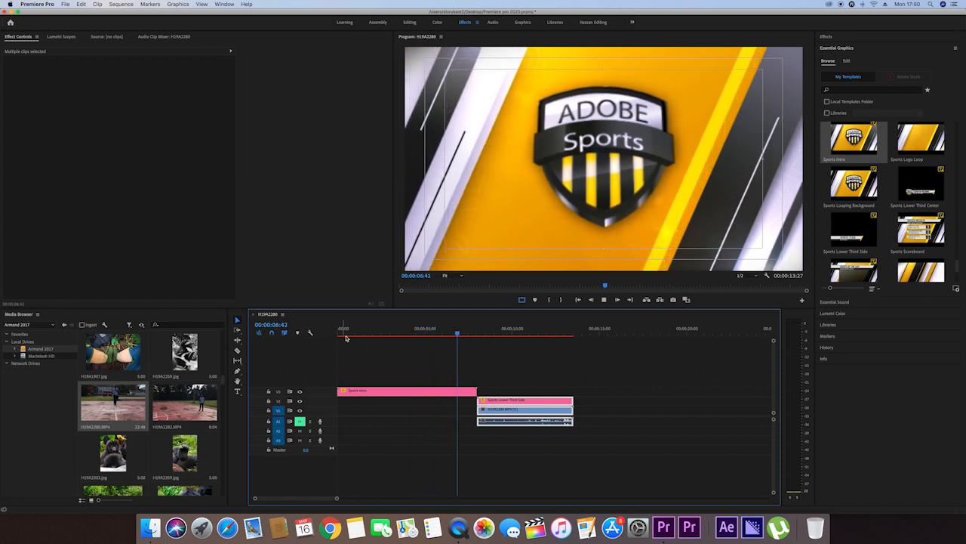
{"action": "left_click", "coordinate": [460, 335]}
- Change the Sports Intro graphic's title to SINEMA FOTO and its subtitle to CHANNEL
{"action": "left_click", "coordinate": [469, 392]}
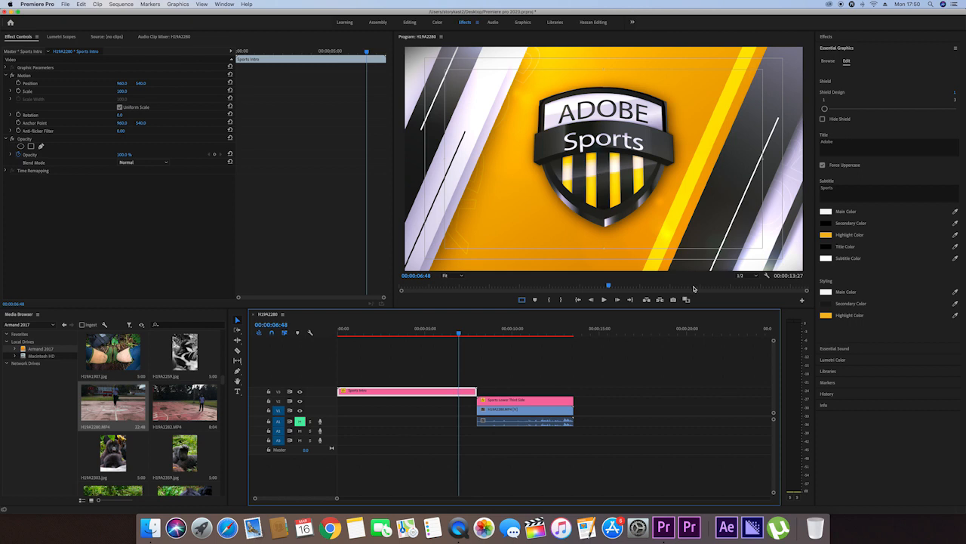
{"action": "left_click", "coordinate": [833, 148]}
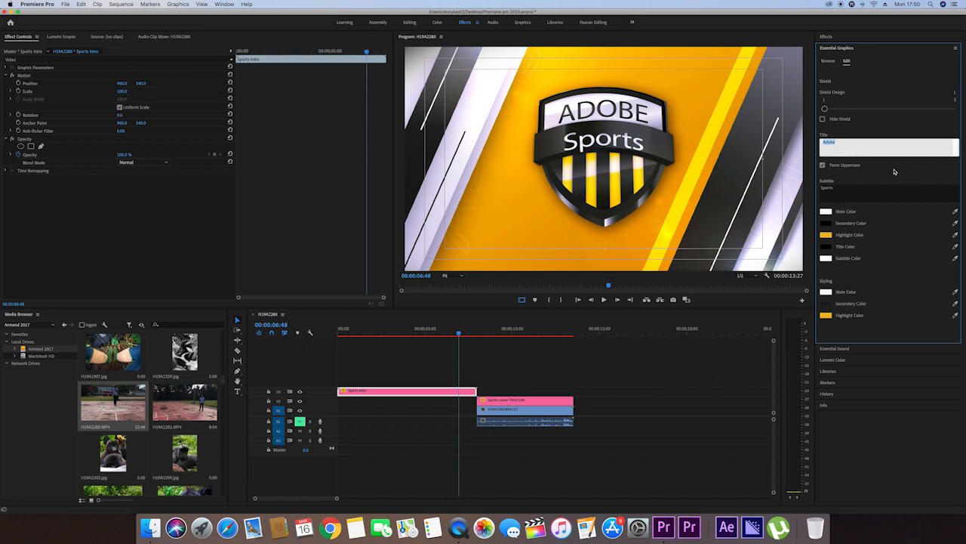
{"action": "type", "text": "SINEMA FOTO"}
{"action": "left_click", "coordinate": [878, 130]}
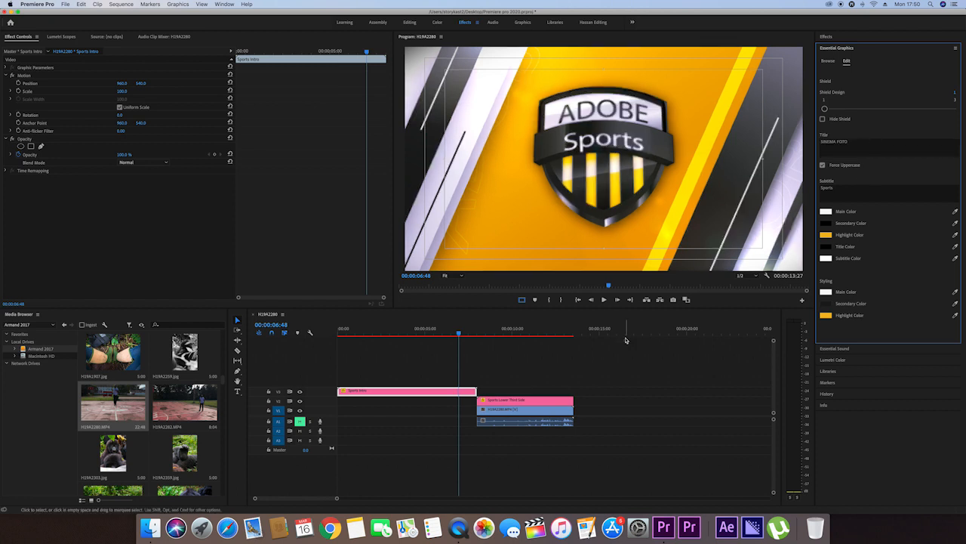
{"action": "left_click", "coordinate": [836, 189]}
{"action": "type", "text": "CHANNEL"}
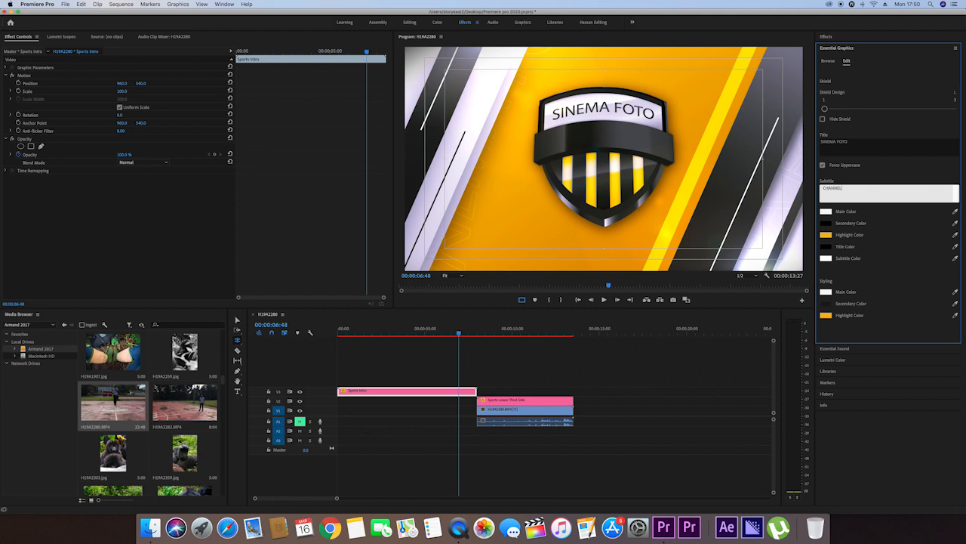
{"action": "left_click", "coordinate": [924, 174]}
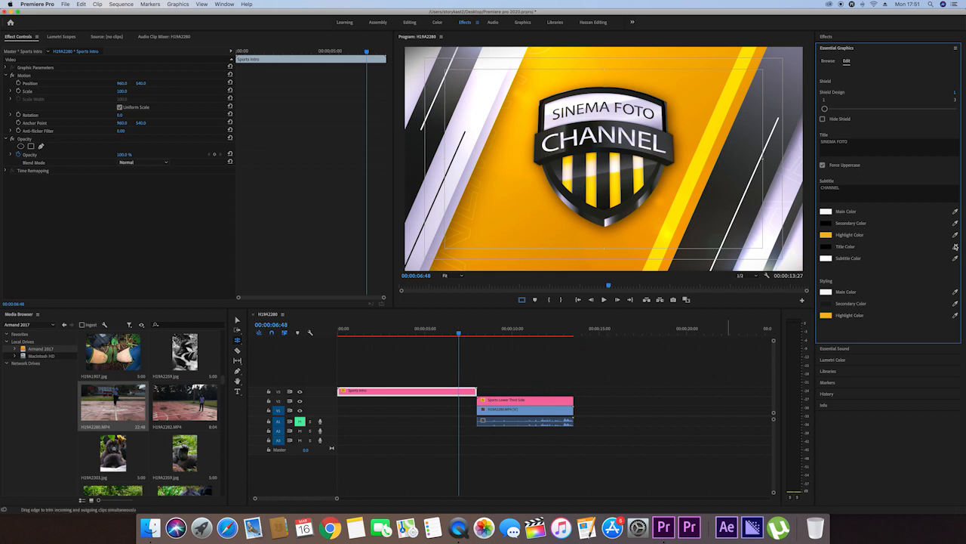
- Change the intro shield's highlight colour to blue (0095DA)
{"action": "left_click", "coordinate": [827, 236]}
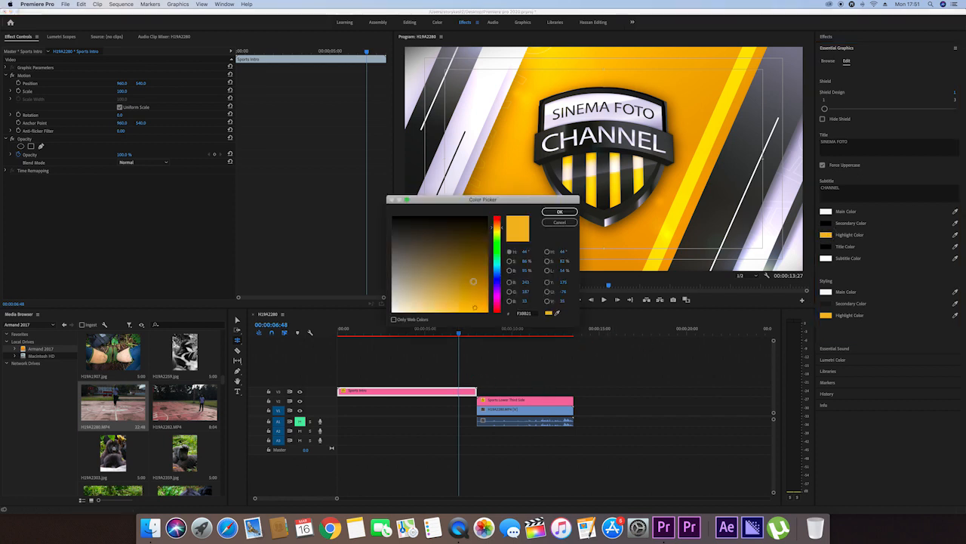
{"action": "left_click", "coordinate": [498, 269]}
{"action": "mouse_move", "coordinate": [484, 276]}
{"action": "left_mouse_down"}
{"action": "mouse_move", "coordinate": [498, 315]}
{"action": "mouse_move", "coordinate": [518, 284]}
{"action": "mouse_move", "coordinate": [527, 287]}
{"action": "left_mouse_up"}
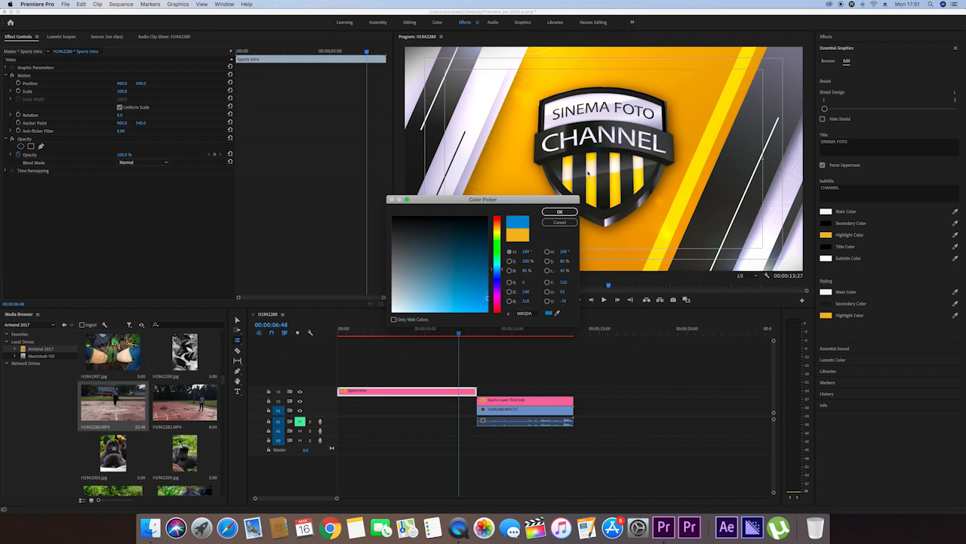
{"action": "left_click", "coordinate": [560, 212]}
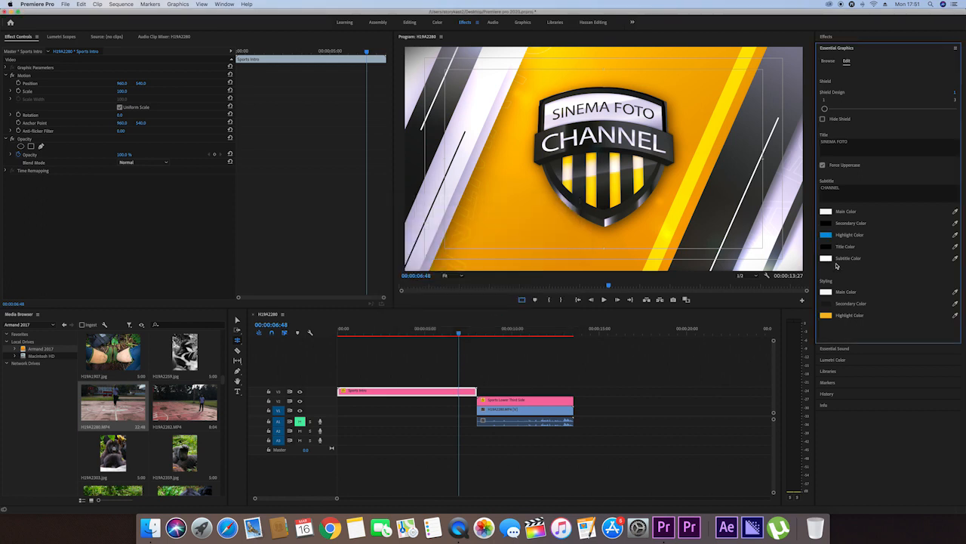
- Set the intro's styling highlight colour to the blue sampled from the shield's stripes
{"action": "left_click", "coordinate": [826, 316]}
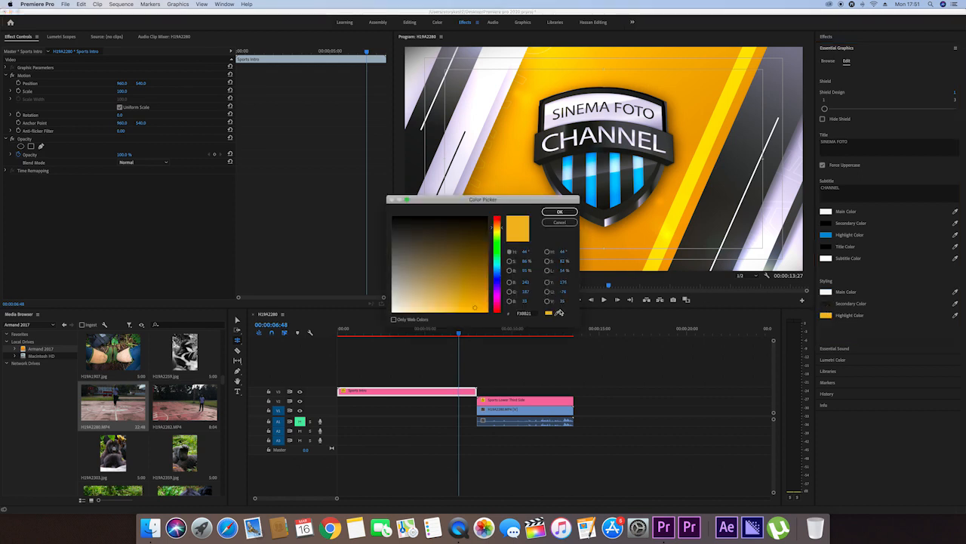
{"action": "left_click", "coordinate": [558, 314]}
{"action": "left_click", "coordinate": [617, 200]}
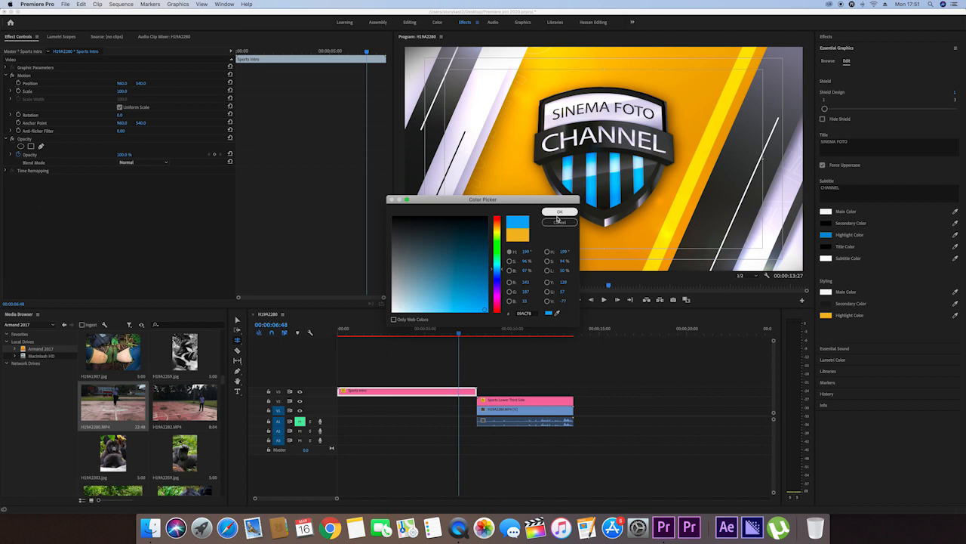
{"action": "left_click", "coordinate": [559, 212]}
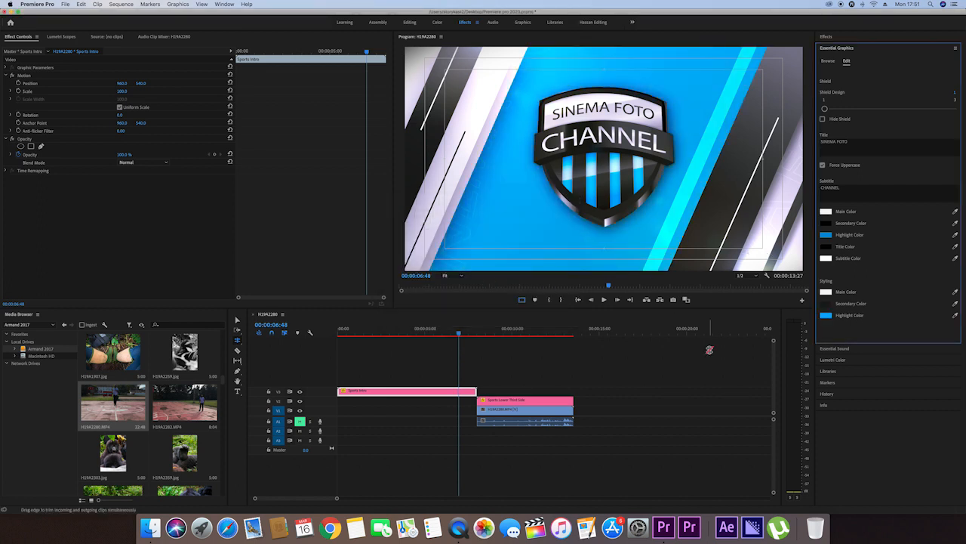
- Play the sequence from its start to preview the recoloured intro followed by the lower third
{"action": "left_click_drag", "start_coordinate": [406, 337], "coordinate": [308, 342]}
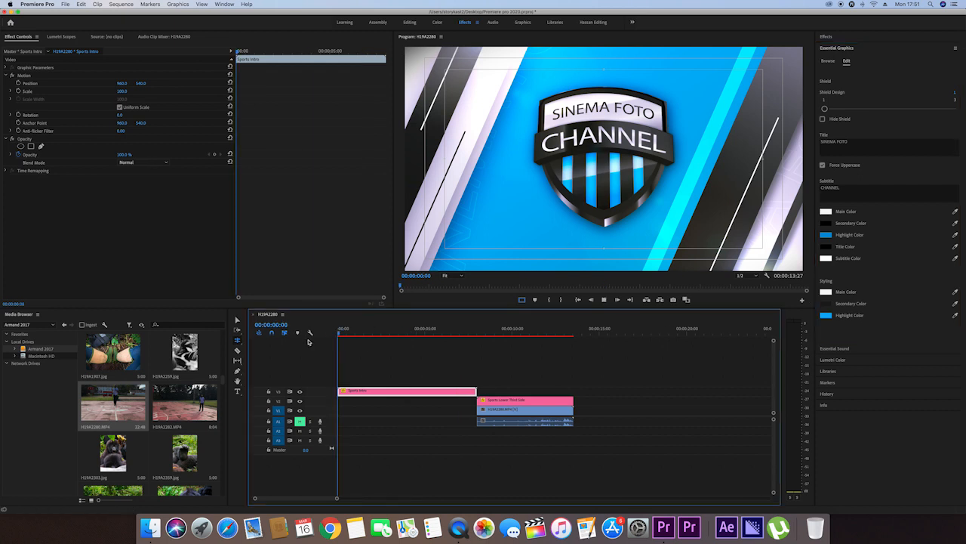
{"action": "key", "text": "space"}
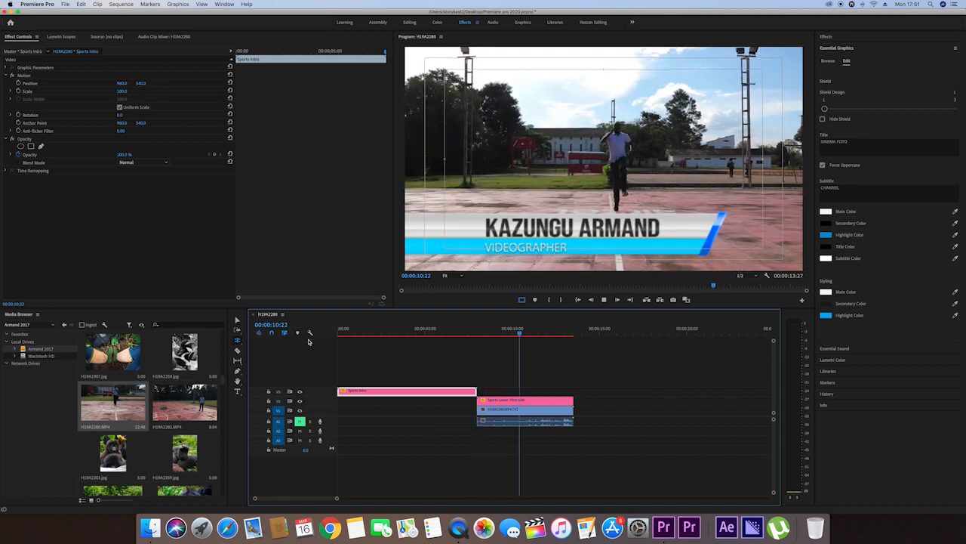
{"action": "key", "text": "space"}
{"action": "key", "text": "space"}
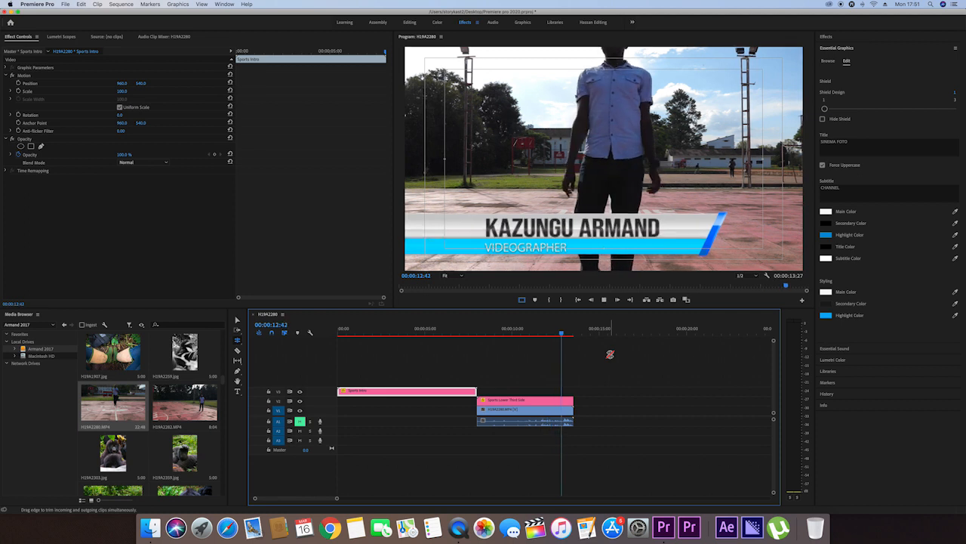
{"action": "key", "text": "space"}
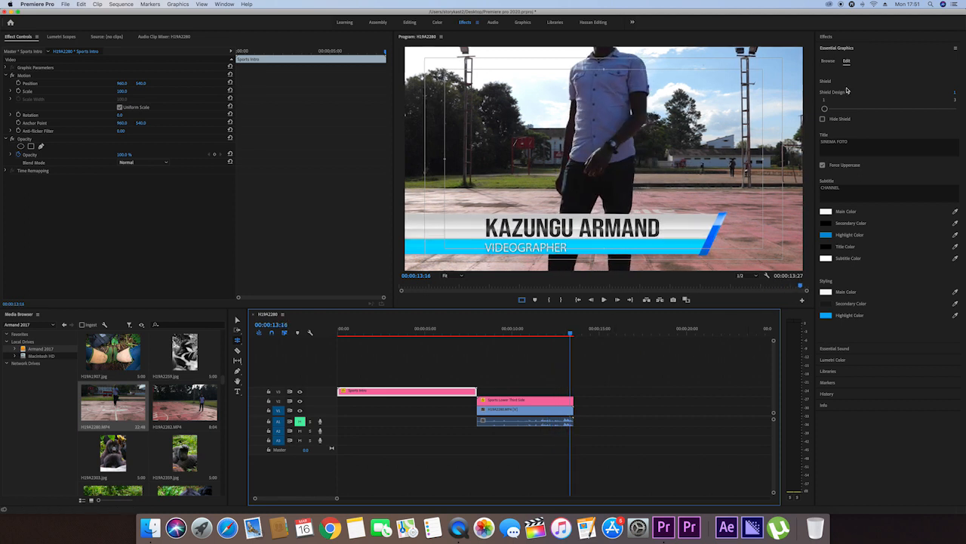
- Park the playhead at 00:00:11:49 and browse the remaining Sports graphics templates, such as Sports Transition and Sports Lower Third Center
{"action": "left_click", "coordinate": [547, 330]}
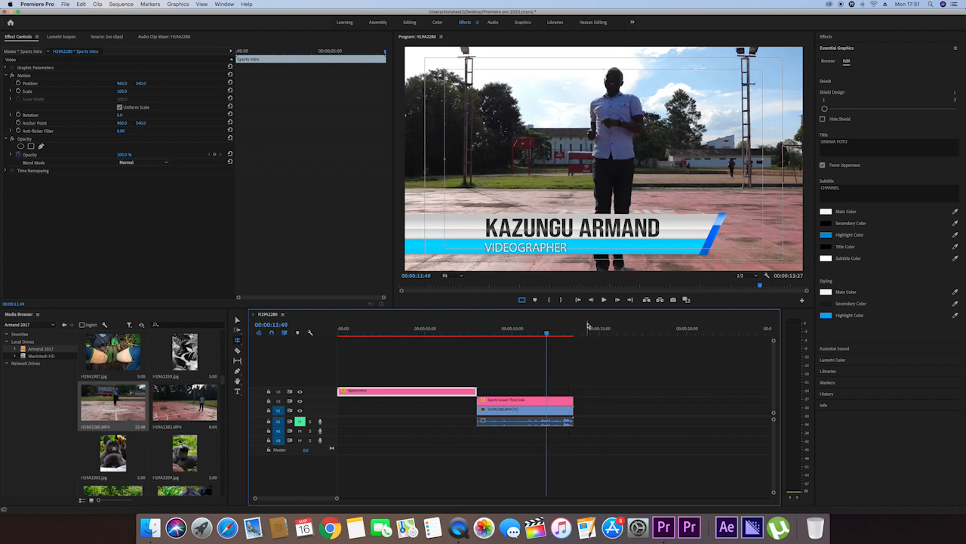
{"action": "left_click", "coordinate": [829, 62]}
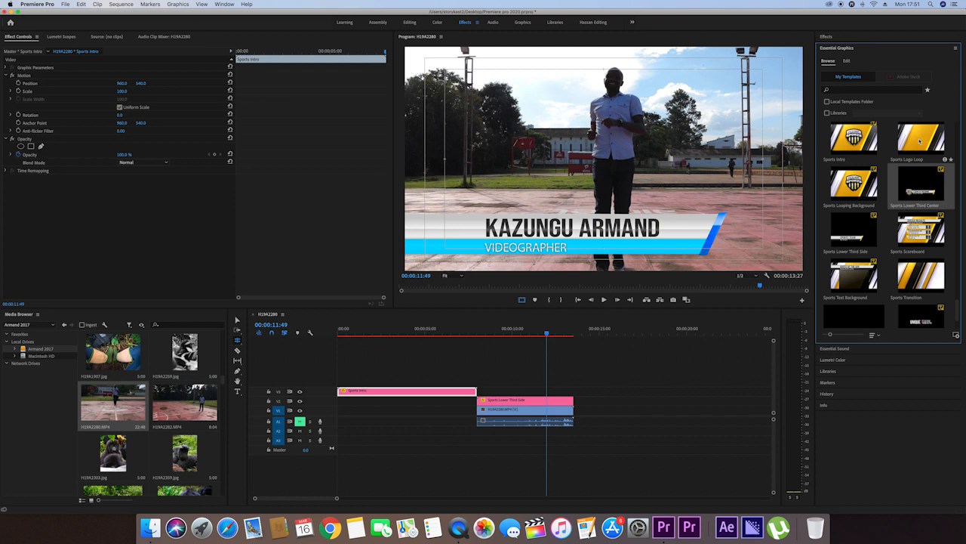
{"action": "scroll", "coordinate": [919, 276], "scroll_direction": "down", "scroll_amount": 1}
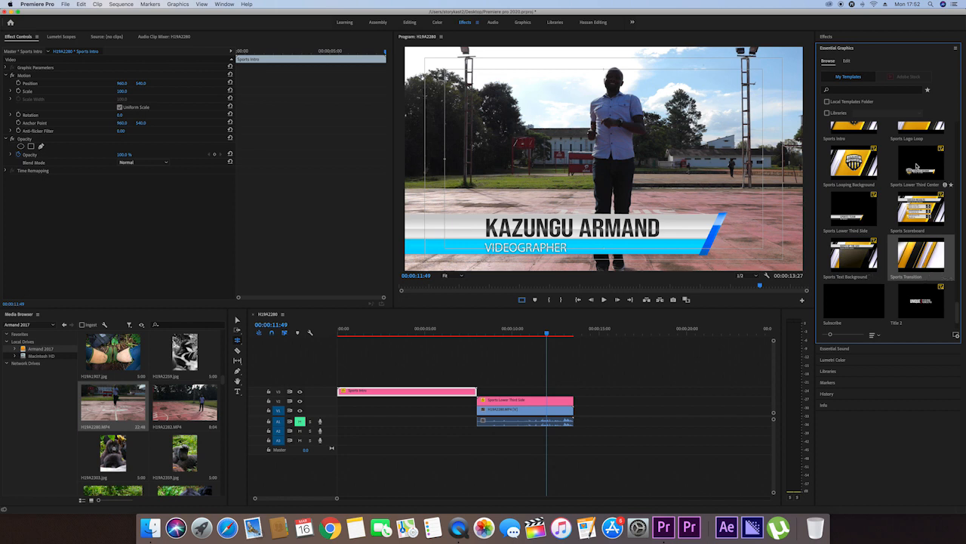
- Add the Sports Graphic Overlay template above the lower third at the footage's start and trim its end to match the footage
{"action": "scroll", "coordinate": [920, 162], "scroll_direction": "up", "scroll_amount": 2}
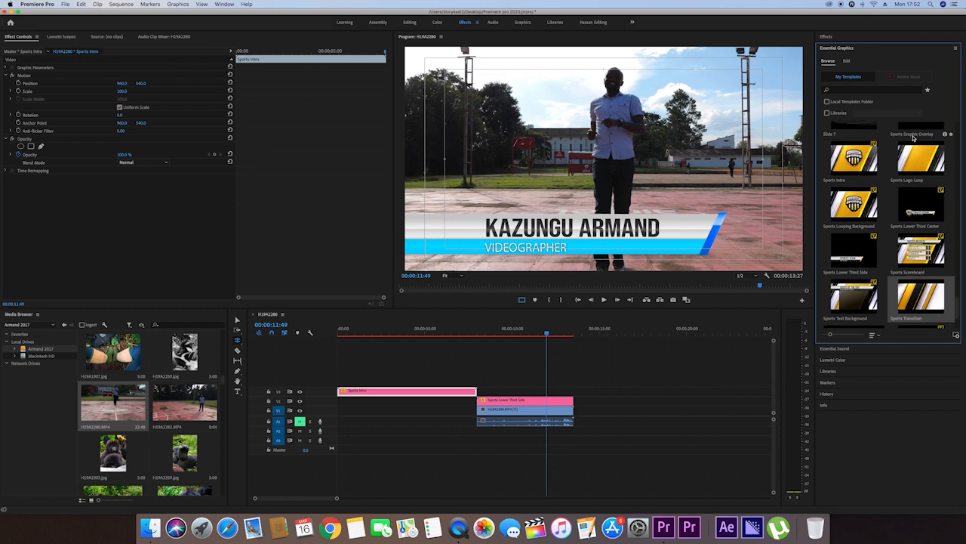
{"action": "scroll", "coordinate": [915, 145], "scroll_direction": "up", "scroll_amount": 2}
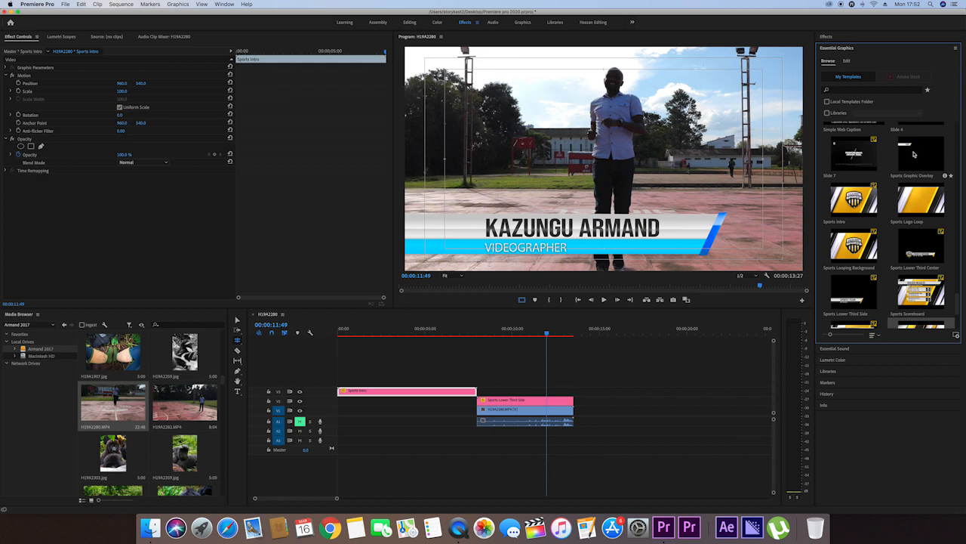
{"action": "left_click_drag", "start_coordinate": [919, 145], "coordinate": [478, 367]}
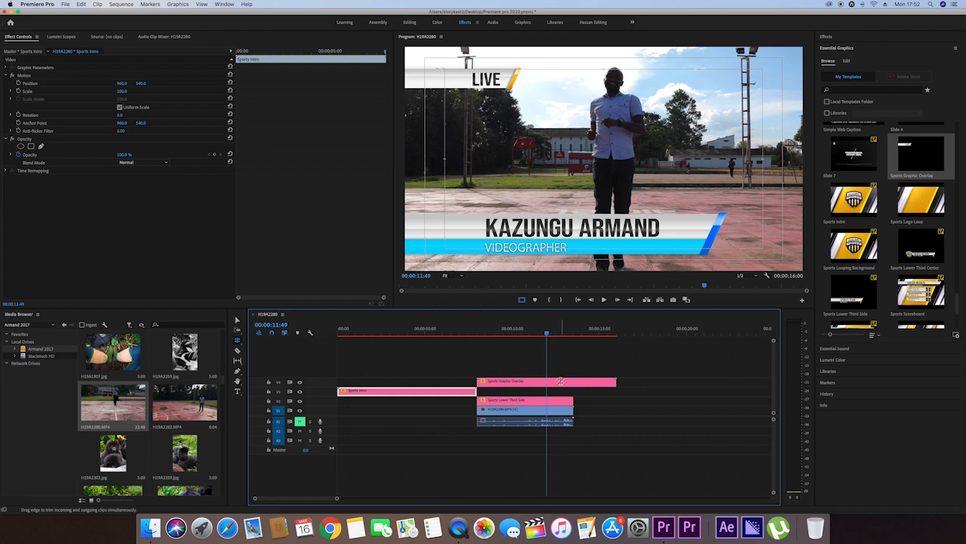
{"action": "left_click_drag", "start_coordinate": [615, 382], "coordinate": [574, 399]}
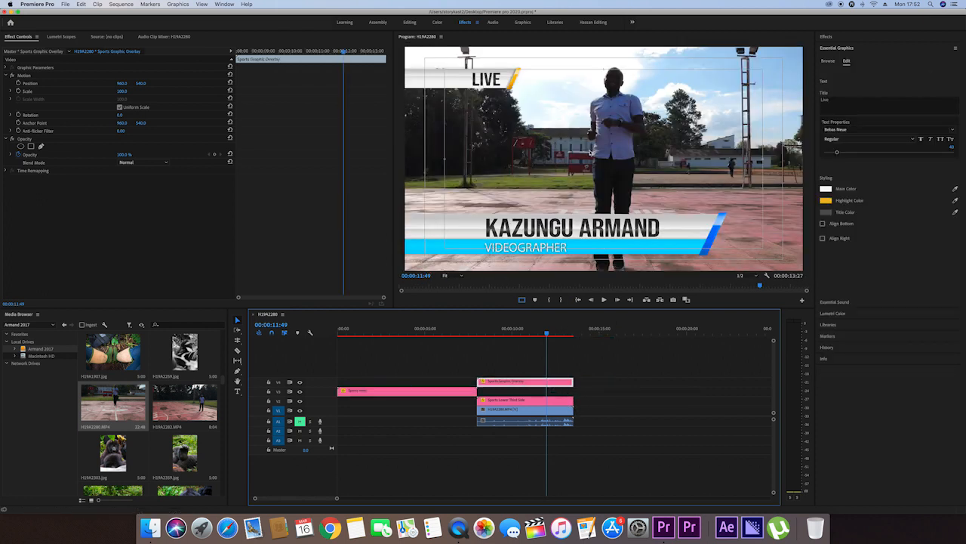
- Set the Live overlay's highlight colour to the light blue sampled from the lower third's bar, and preview it from 00:00:07:34
{"action": "left_click", "coordinate": [957, 202]}
{"action": "left_click", "coordinate": [595, 246]}
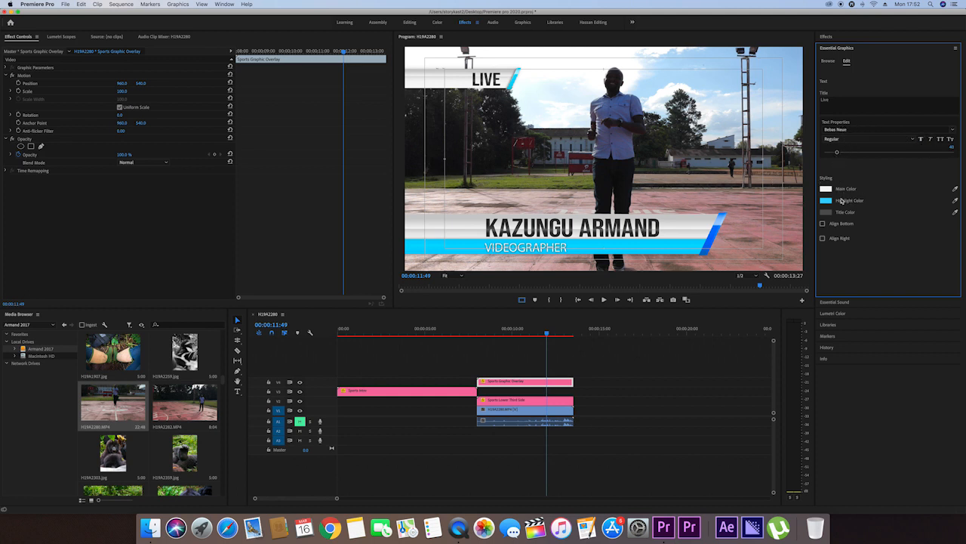
{"action": "left_click", "coordinate": [472, 330]}
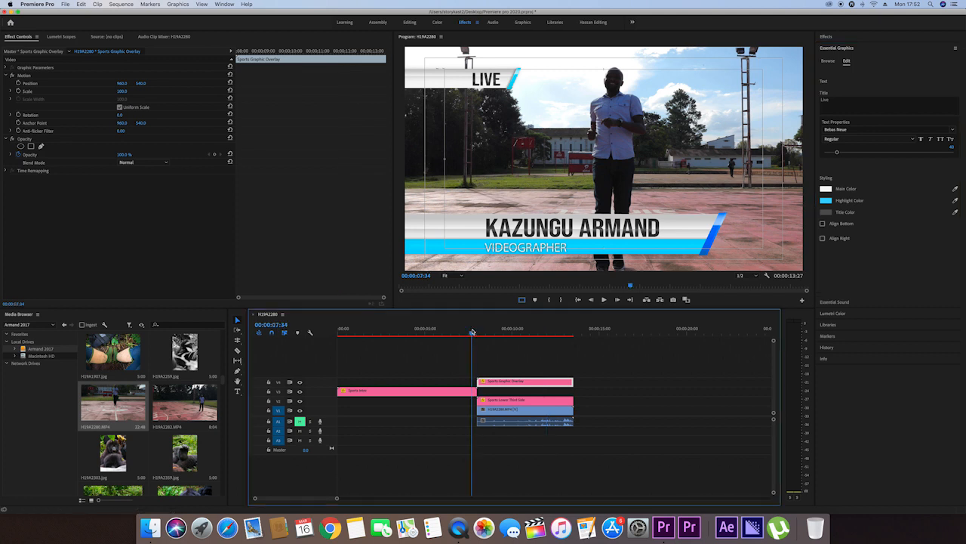
{"action": "key", "text": "space"}
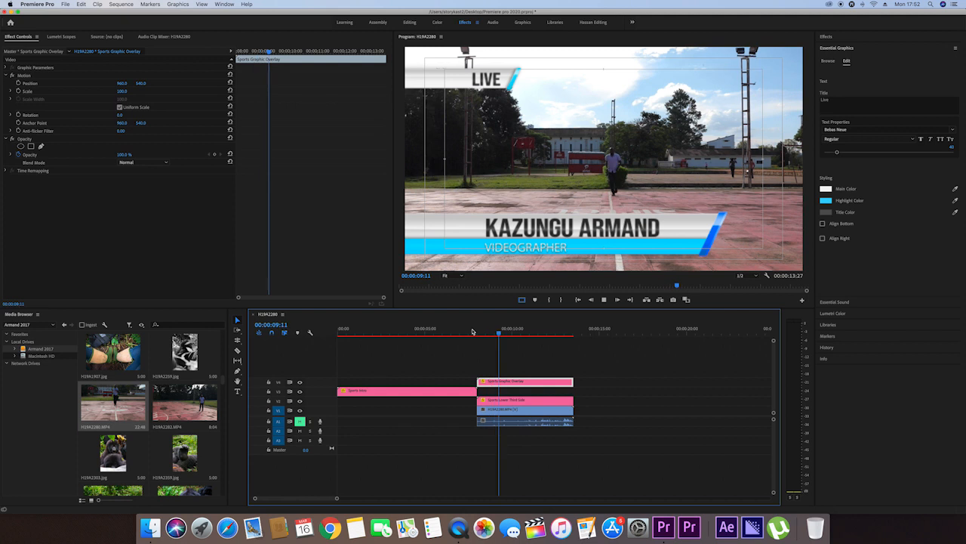
{"action": "key", "text": "space"}
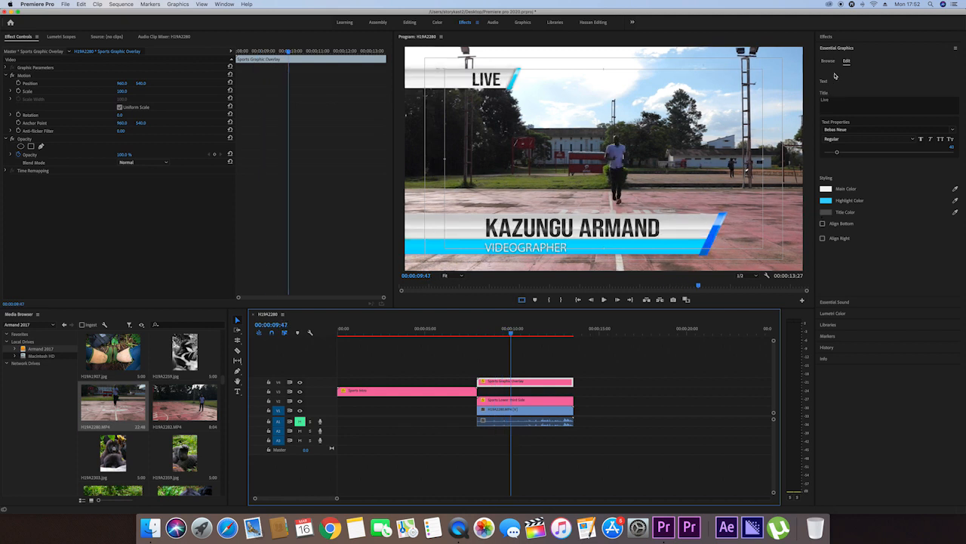
- Add the Sports Scoreboard template to the intro's track, starting where the footage ends
{"action": "left_click", "coordinate": [828, 61]}
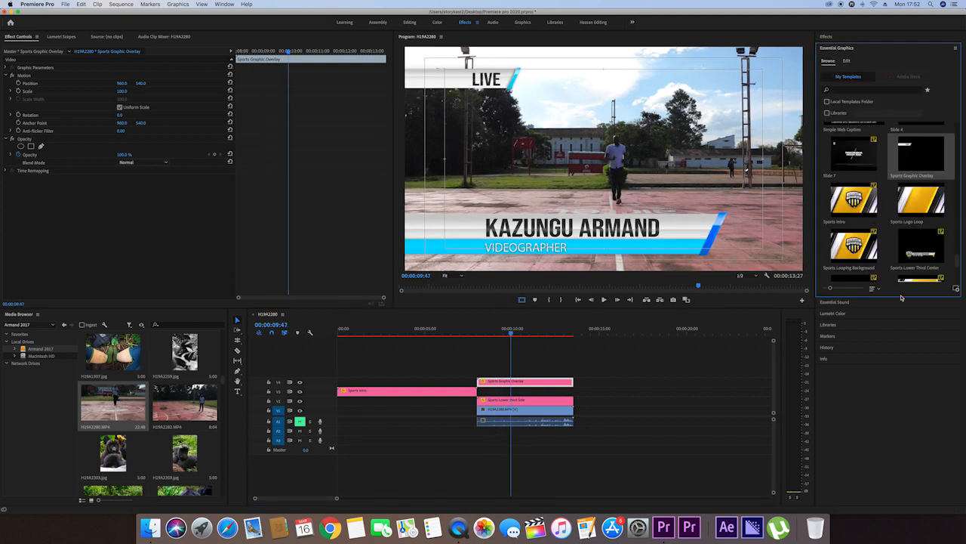
{"action": "scroll", "coordinate": [916, 166], "scroll_direction": "down", "scroll_amount": 1}
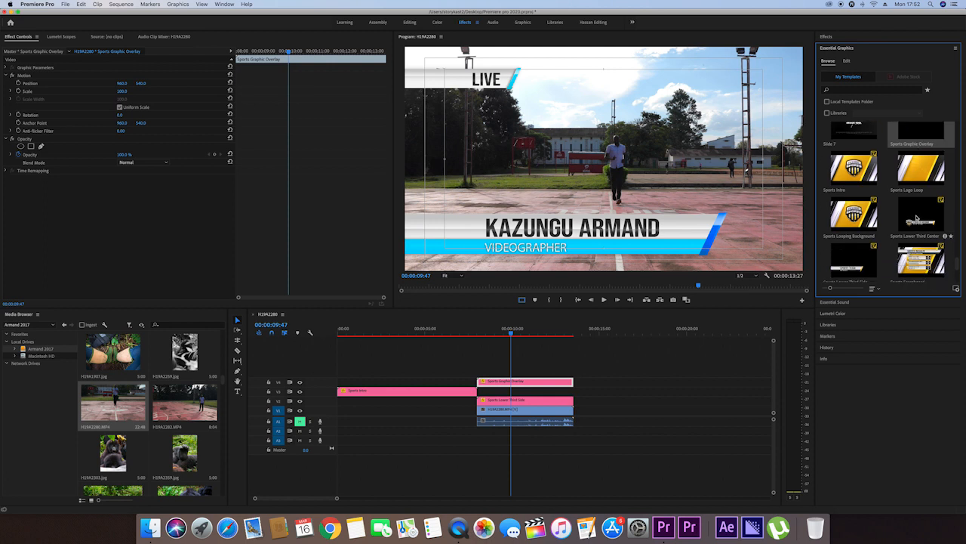
{"action": "left_click_drag", "start_coordinate": [921, 261], "coordinate": [579, 394]}
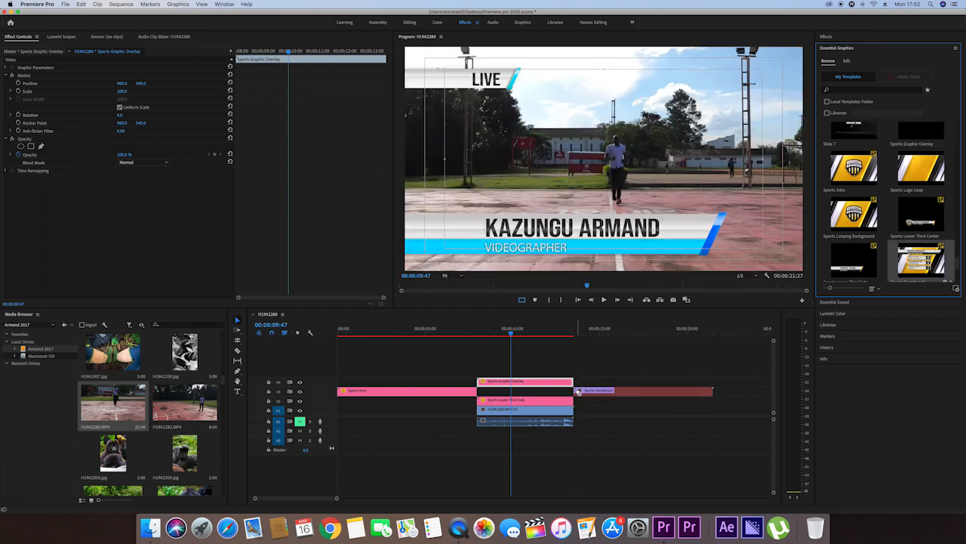
- Play the sequence from shortly before the end of the footage to preview the scoreboard animation
{"action": "left_click", "coordinate": [568, 328]}
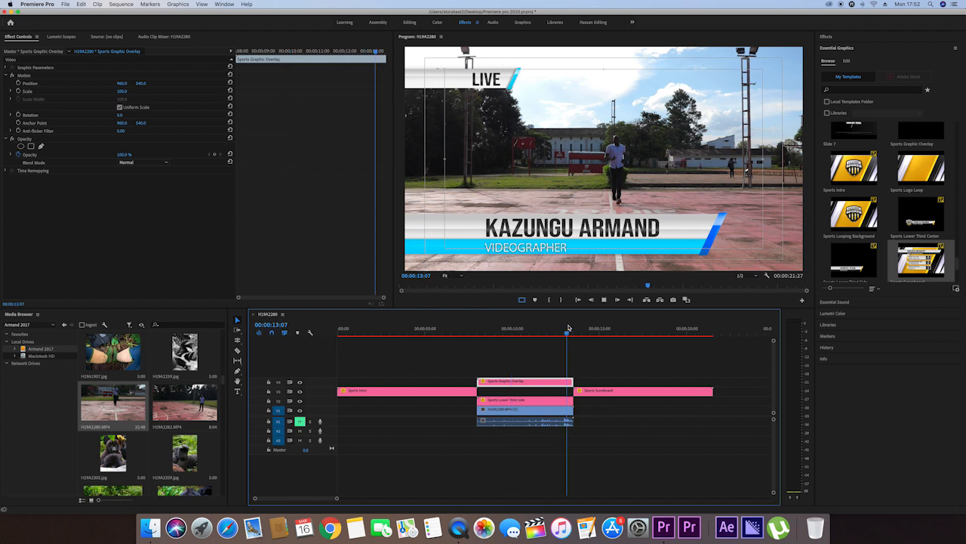
{"action": "key", "text": "space"}
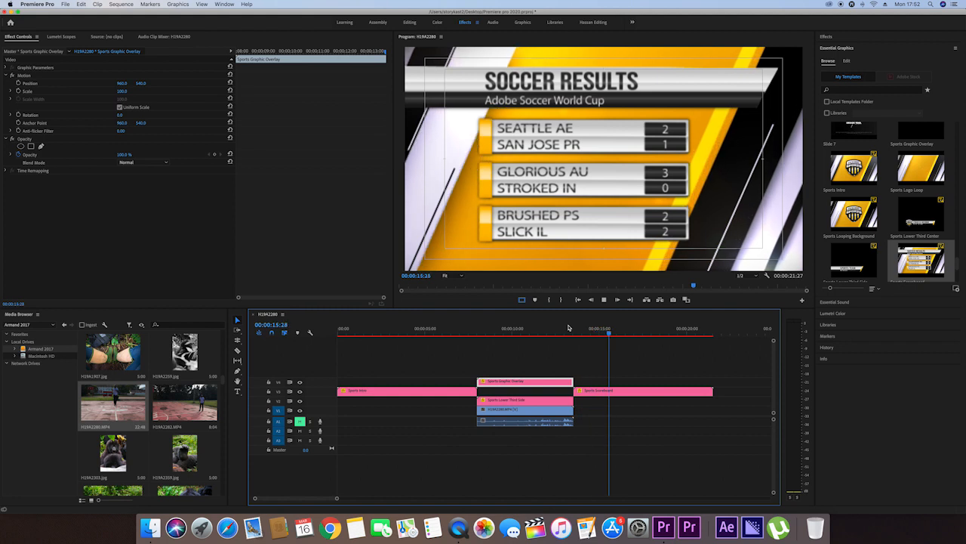
{"action": "key", "text": "space"}
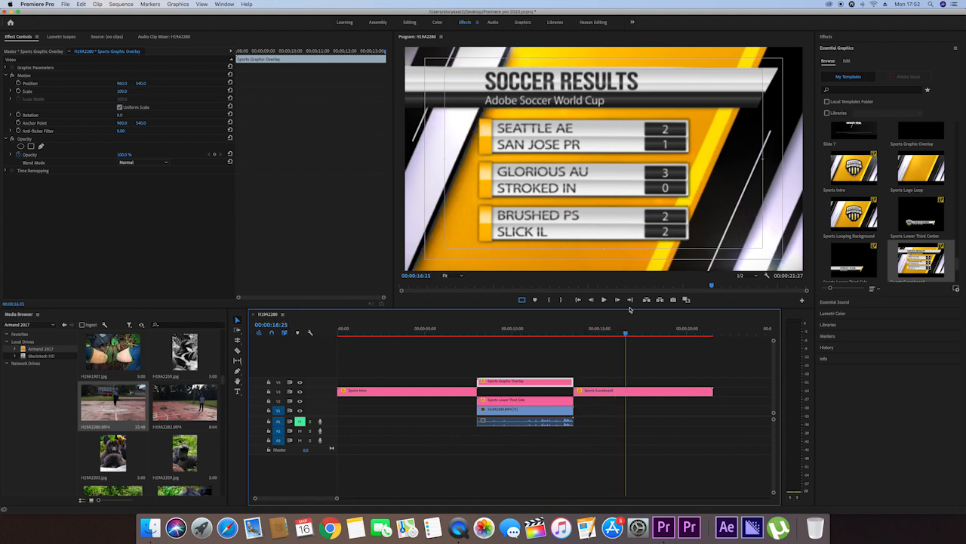
- Select the scoreboard clip and examine its editable title, subtitle, team name and score fields
{"action": "left_click", "coordinate": [640, 395]}
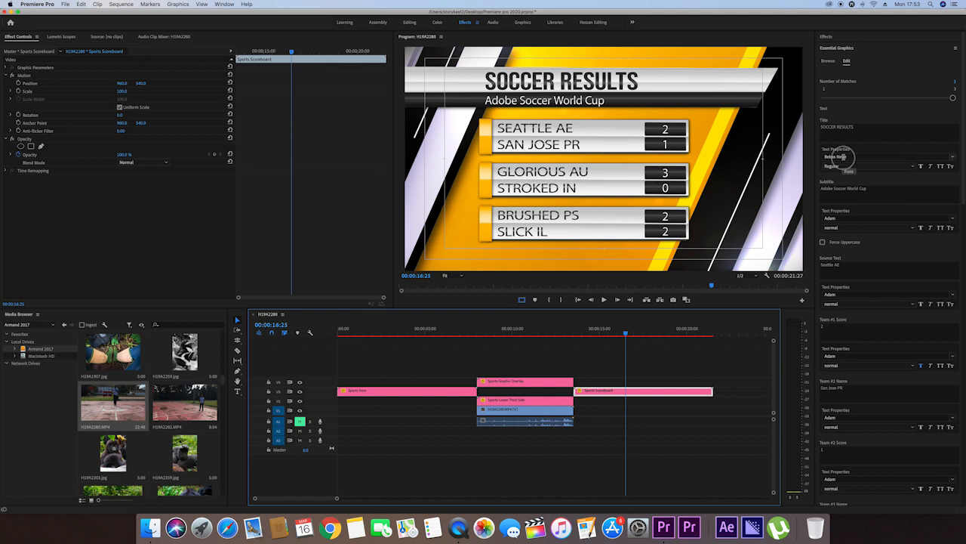
{"action": "left_click", "coordinate": [841, 156]}
{"action": "left_click", "coordinate": [875, 138]}
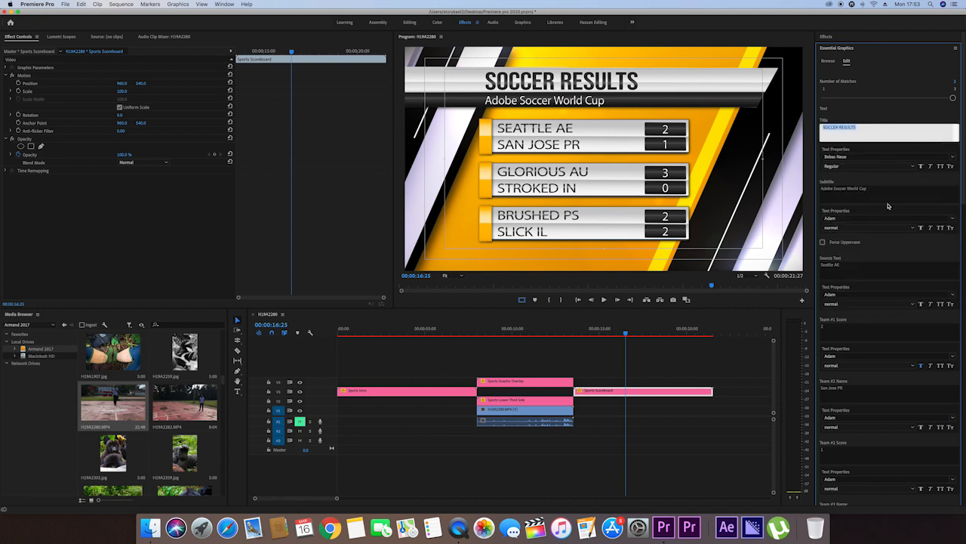
{"action": "scroll", "coordinate": [883, 213], "scroll_direction": "down", "scroll_amount": 2}
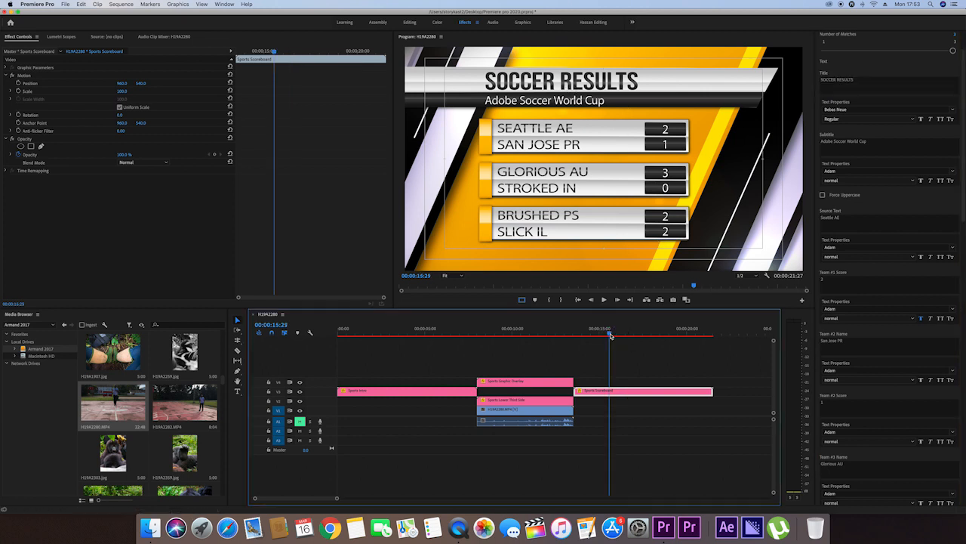
- Return to the start of the sequence and play through all the graphics
{"action": "left_click_drag", "start_coordinate": [611, 333], "coordinate": [296, 358]}
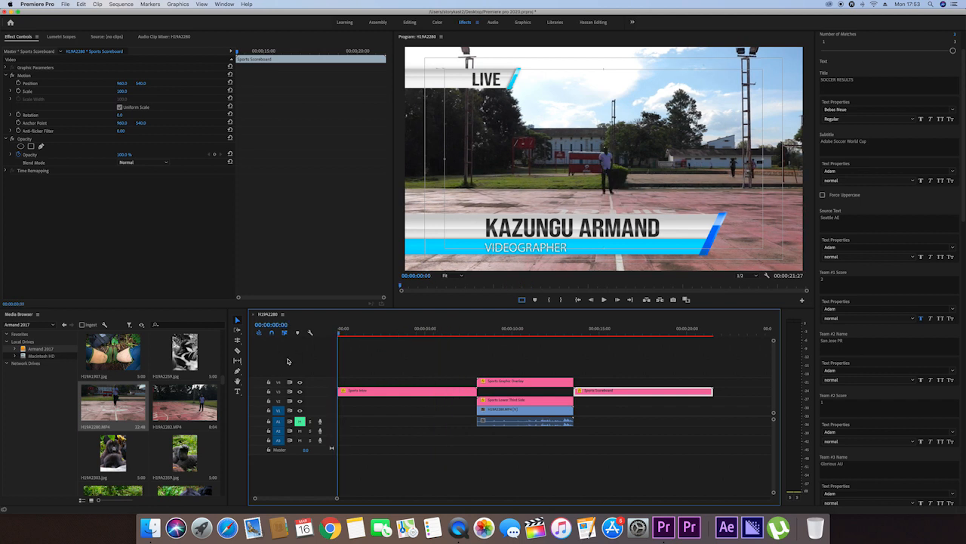
{"action": "key", "text": "space"}
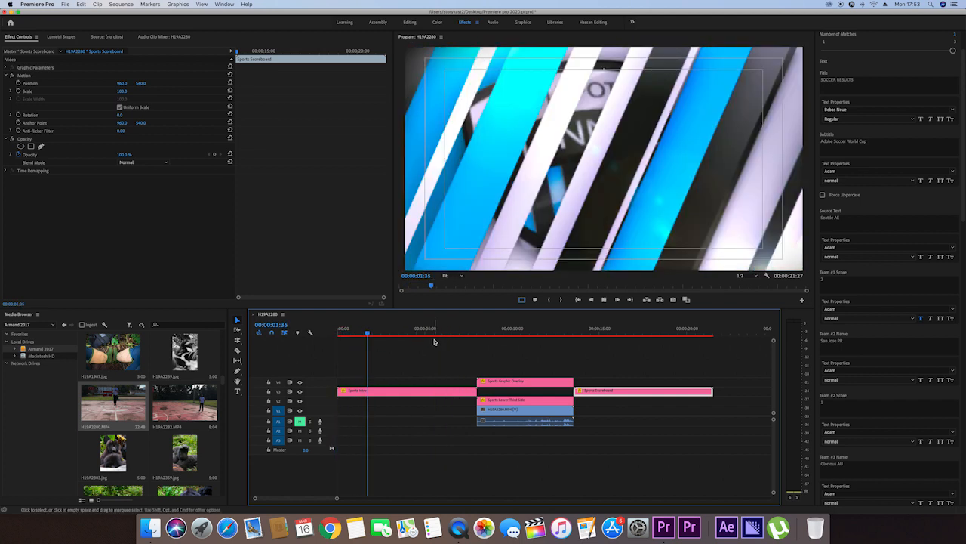